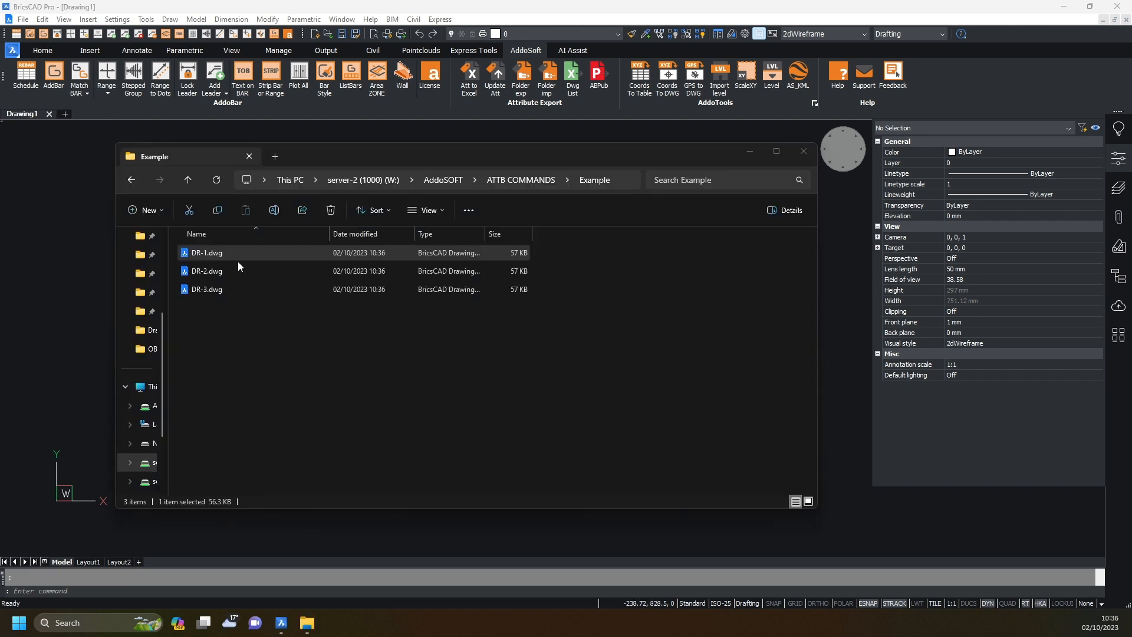
Open DR-1.dwg from the Example folder in File Explorer so it loads in BricsCAD.
click(223, 258)
key(Down)
key(Down)
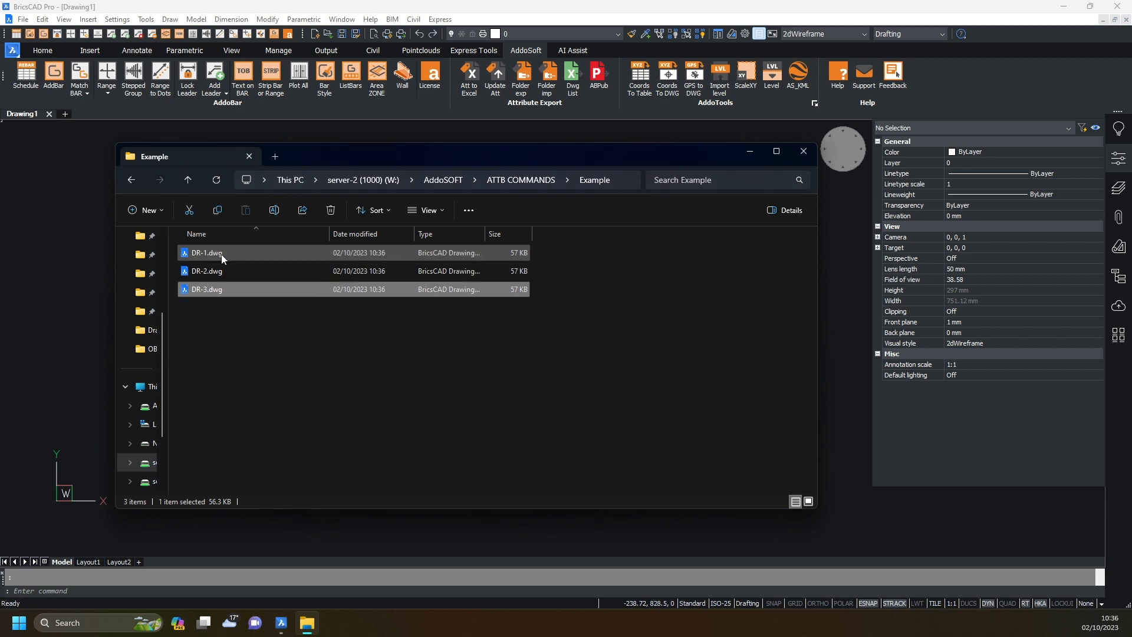
double_click(221, 253)
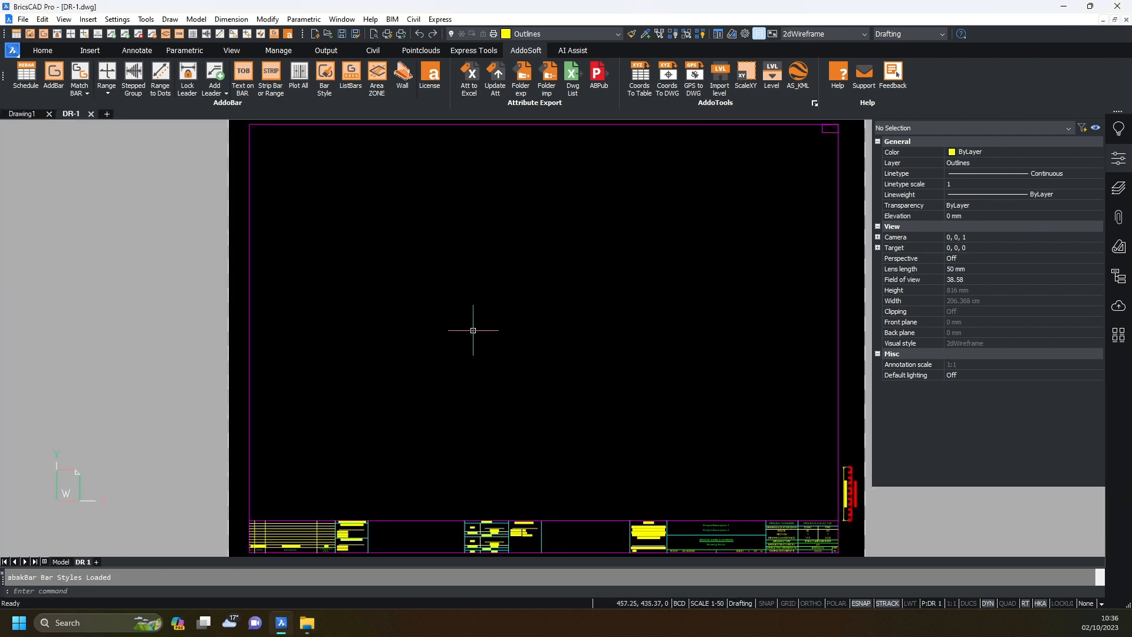
scroll(425, 435, up, 5)
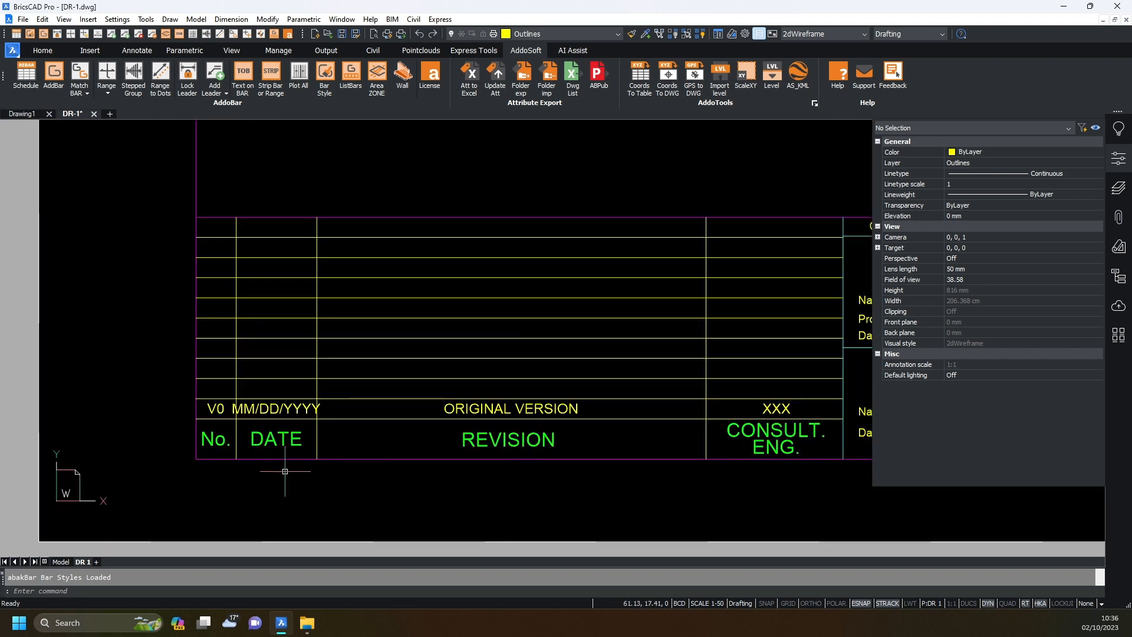
click(283, 405)
scroll(993, 356, down, 5)
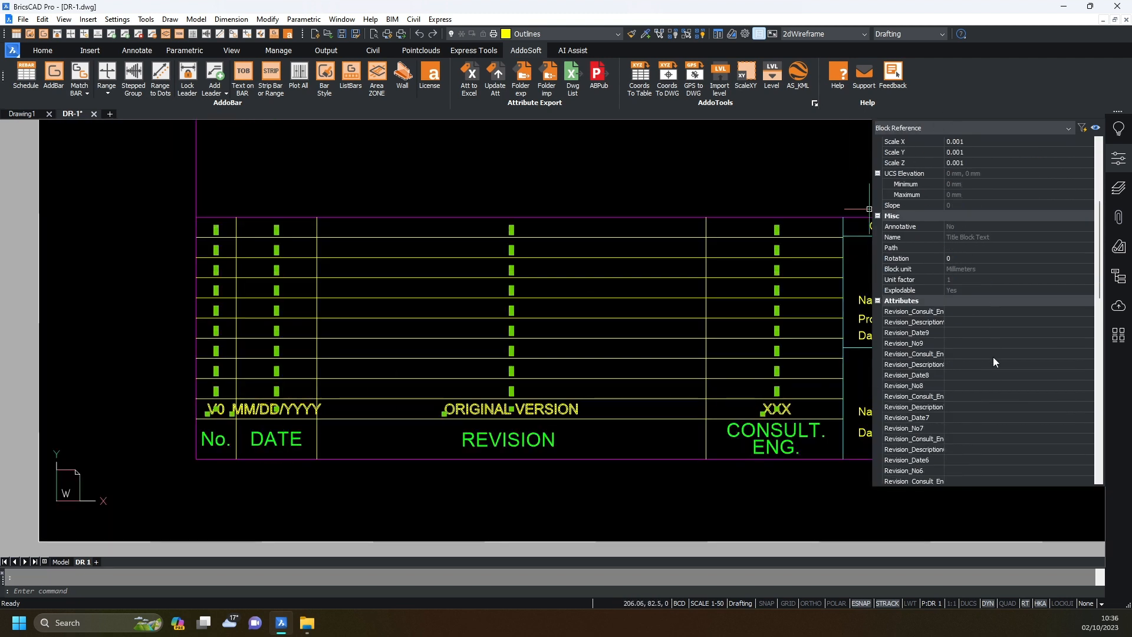
scroll(922, 336, down, 5)
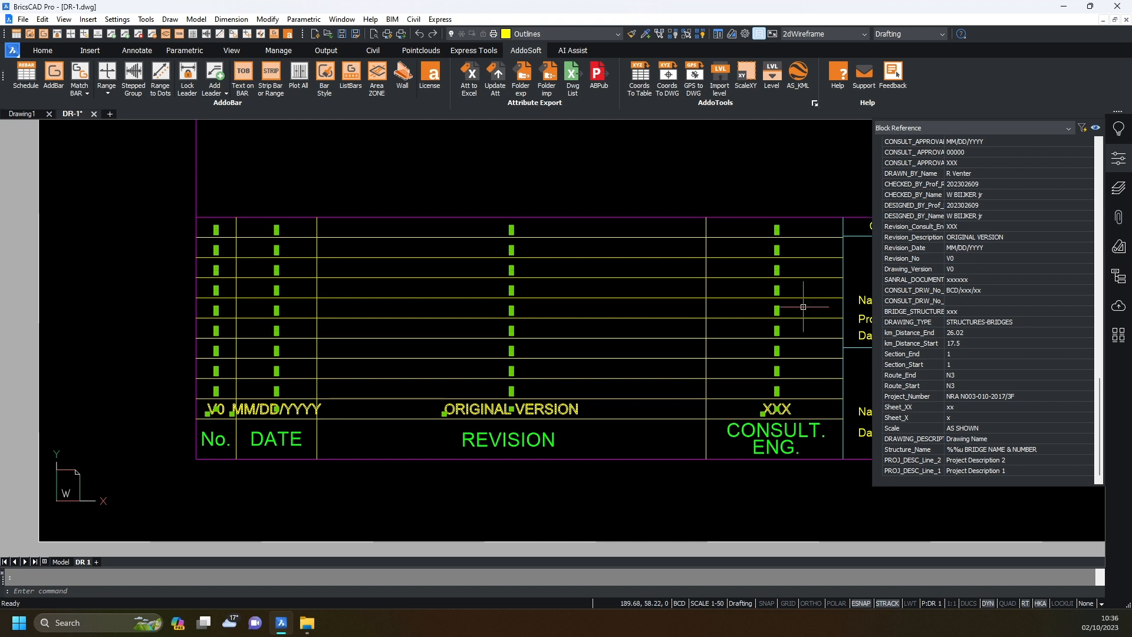
scroll(502, 321, down, 8)
middle_drag(563, 286, 363, 339)
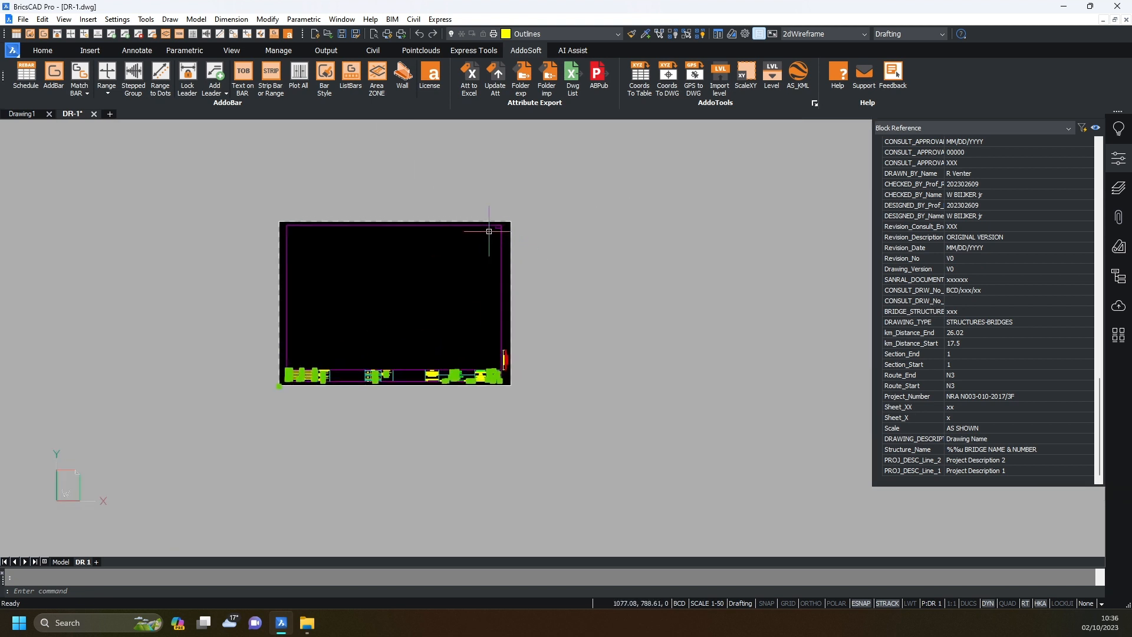
scroll(499, 220, up, 5)
scroll(536, 249, up, 2)
key(Escape)
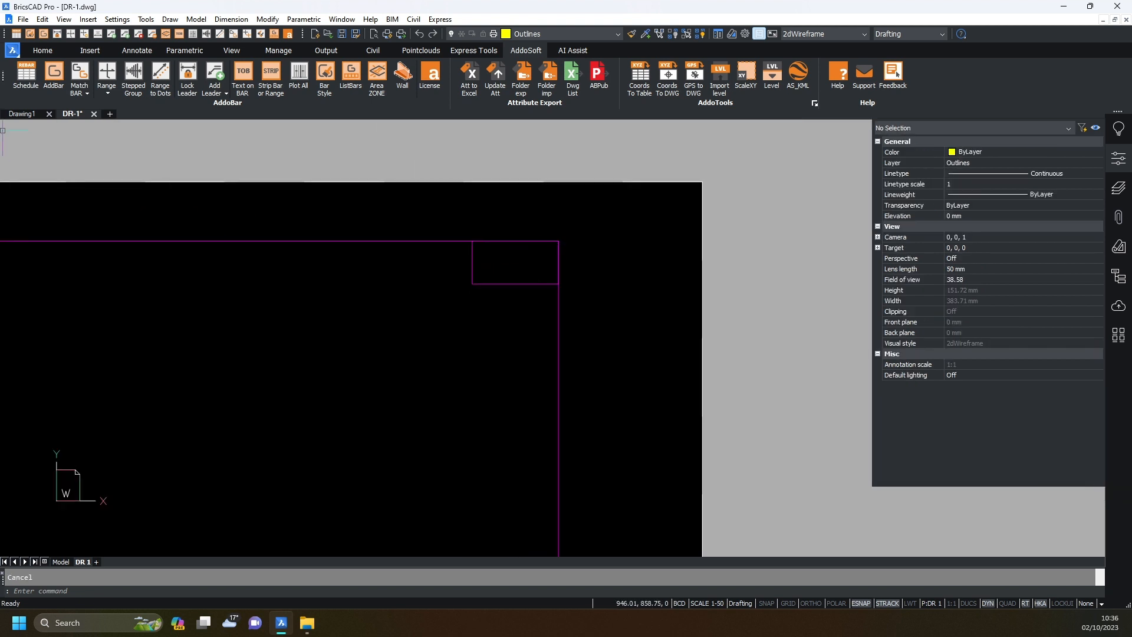
click(90, 50)
Define a new attribute with 5 mm text height and Middle center justification.
click(109, 94)
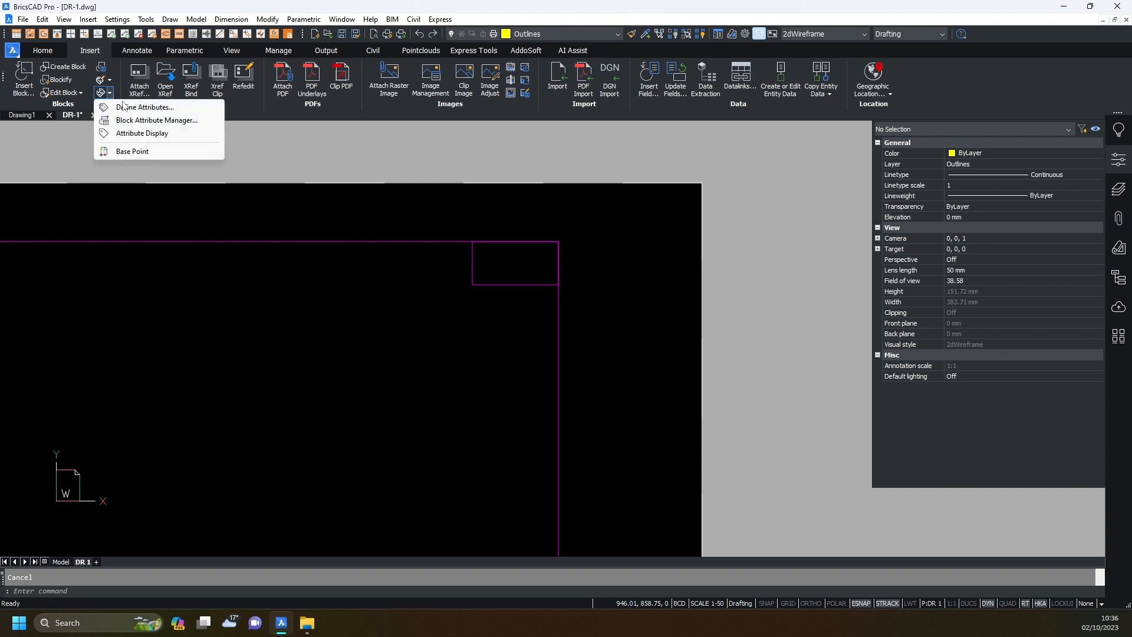
click(132, 107)
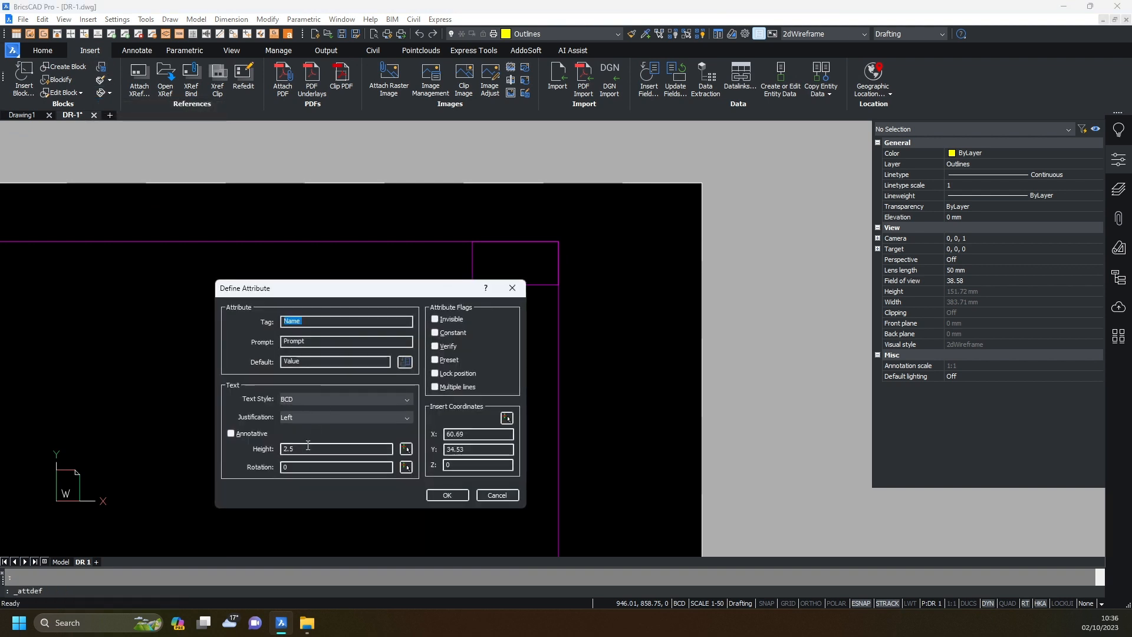
drag(308, 445, 282, 448)
text(5)
click(313, 417)
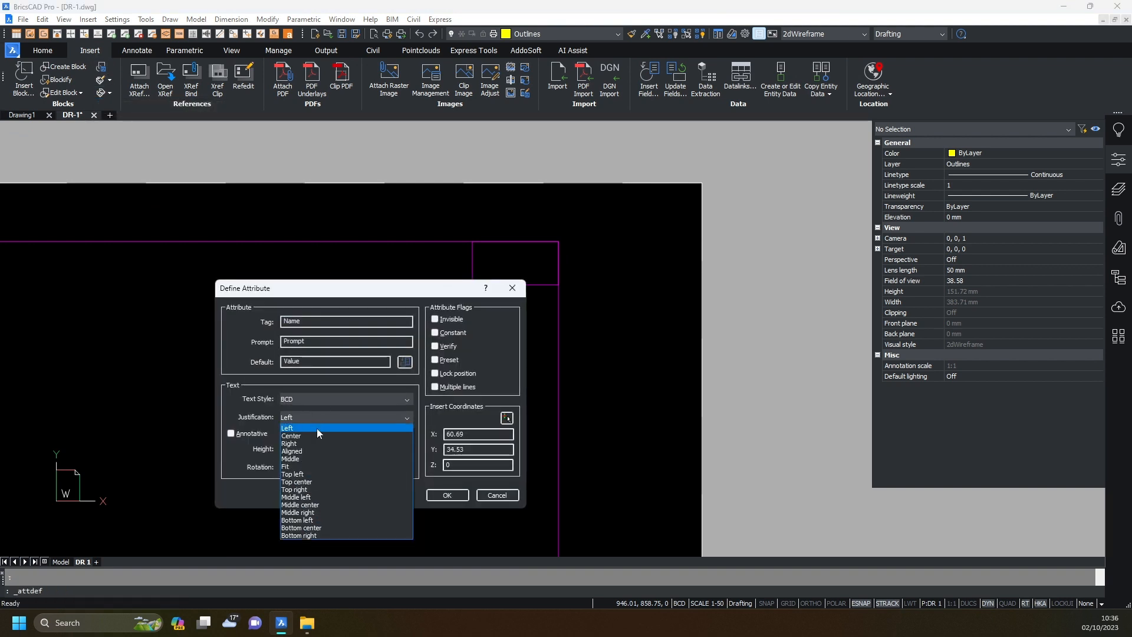
click(323, 505)
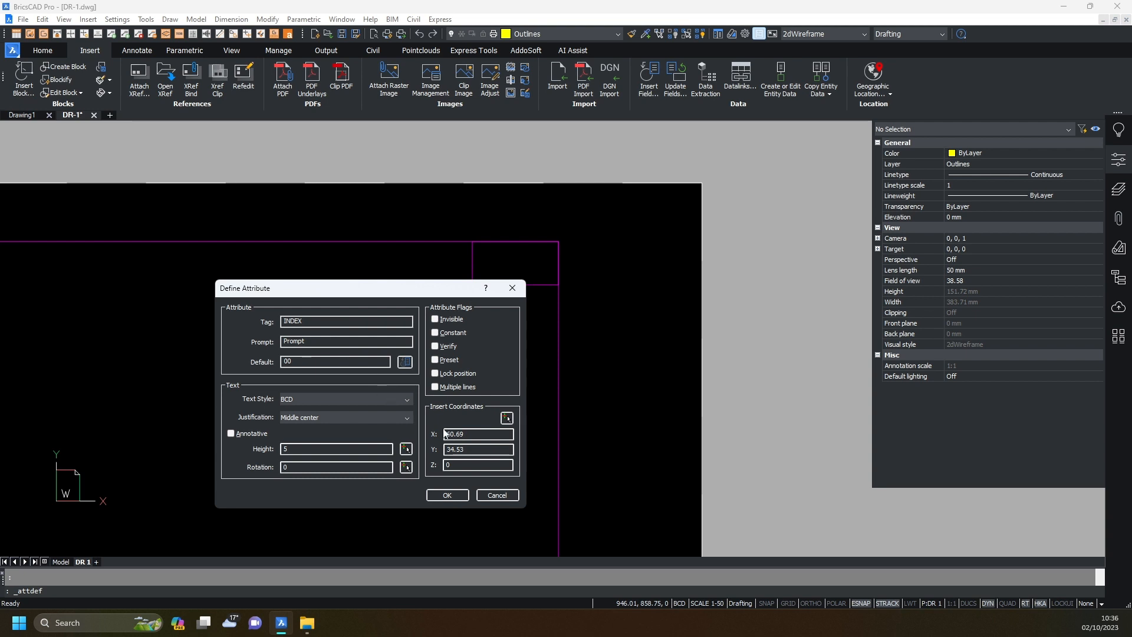
Place the INDEX attribute in the sheet's top-right box, confirm it, and select it.
click(507, 418)
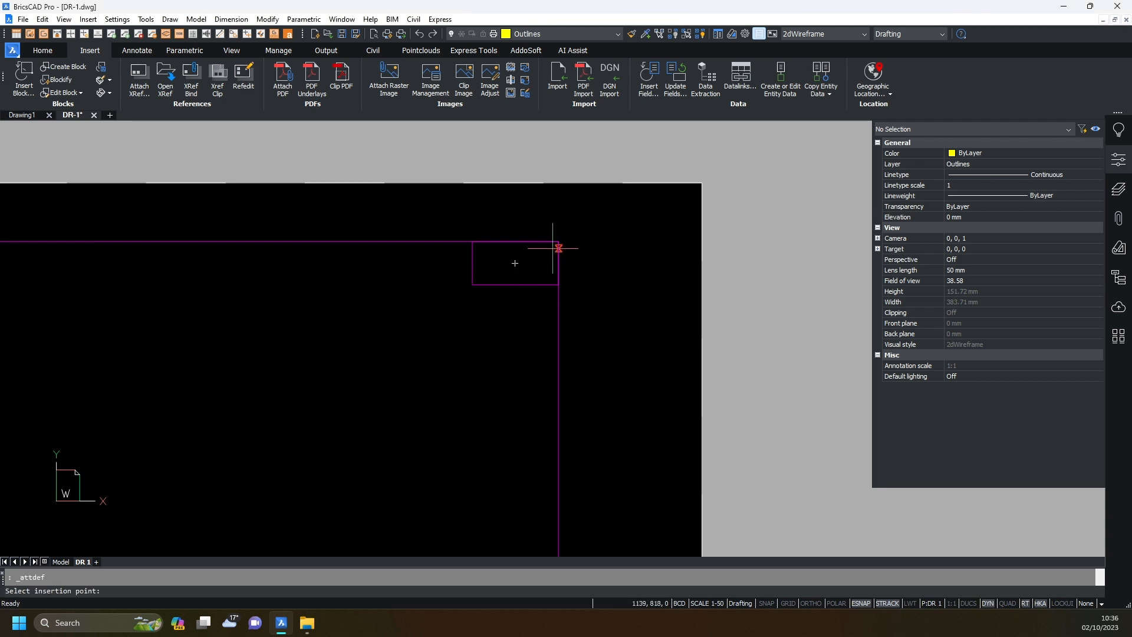
click(514, 263)
click(447, 495)
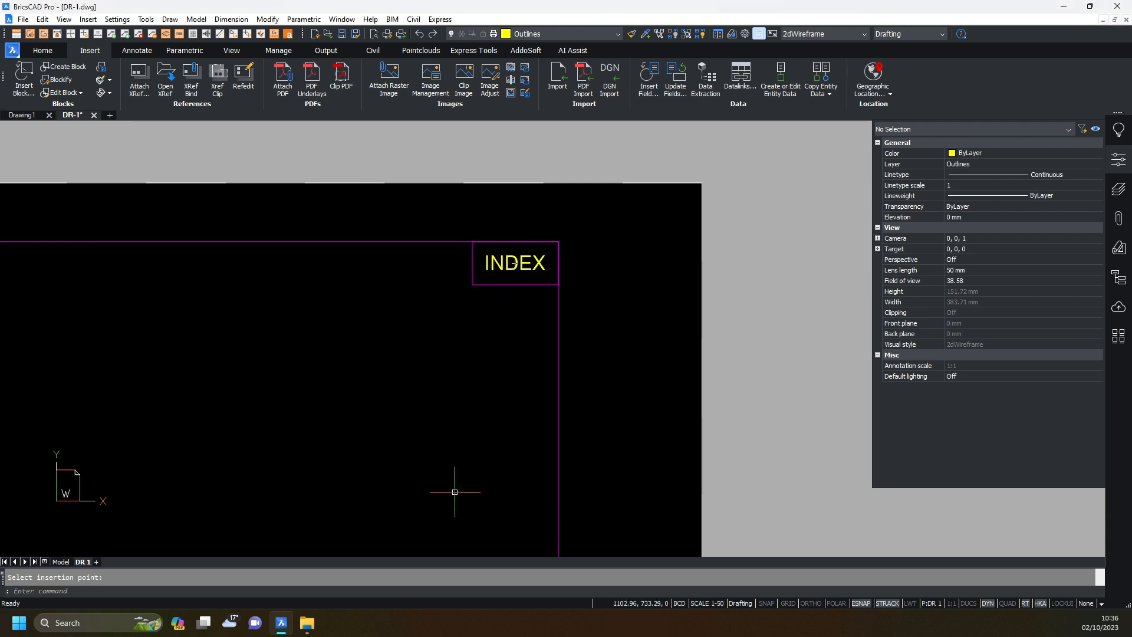
scroll(536, 251, up, 2)
click(501, 291)
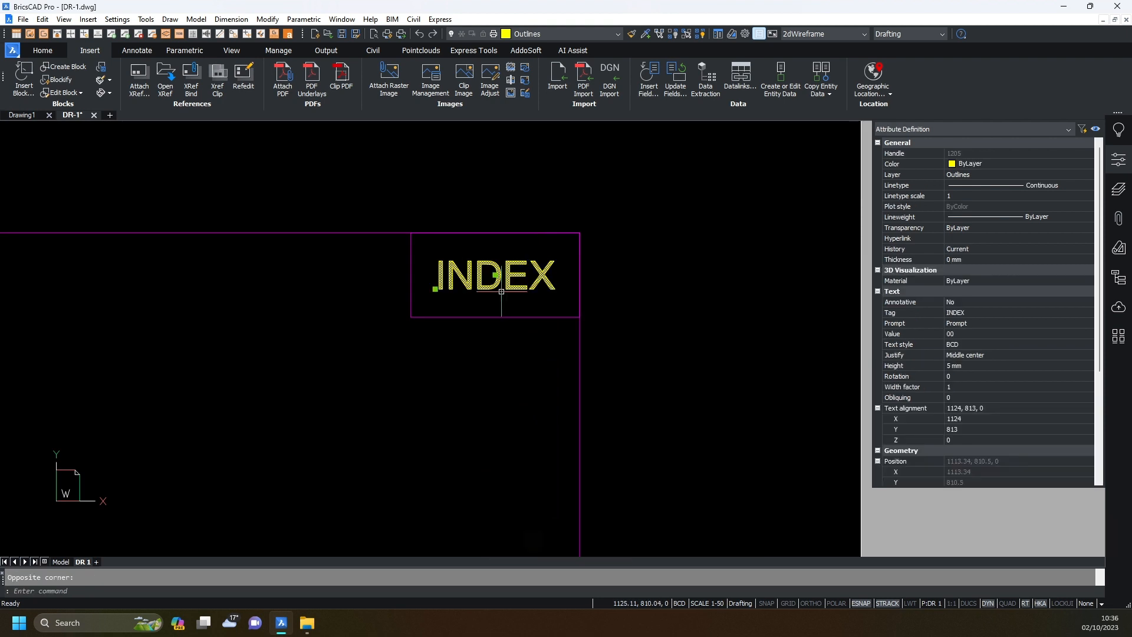
Make the attribute into block 'index test', redefining the existing block and keeping value 00.
key(Return)
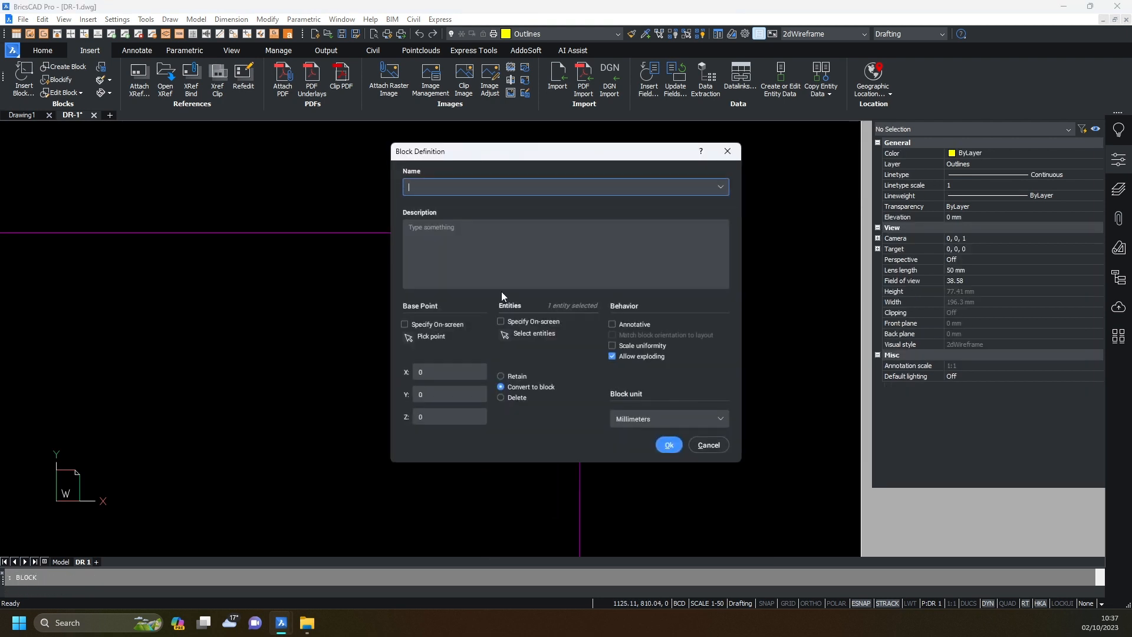
text(index test)
click(668, 444)
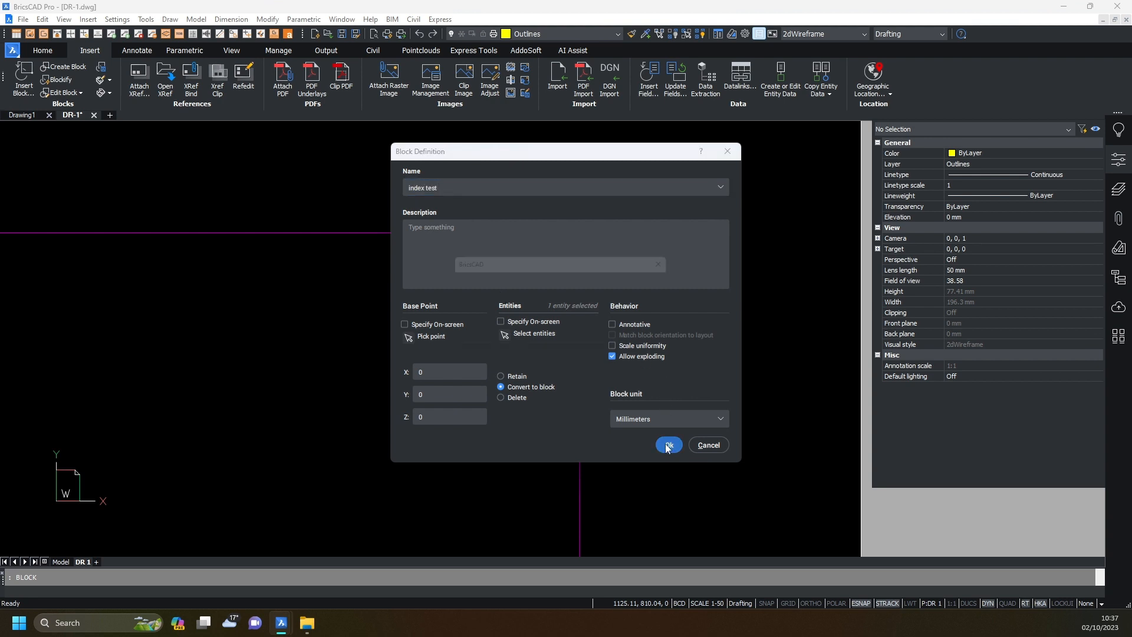
click(628, 331)
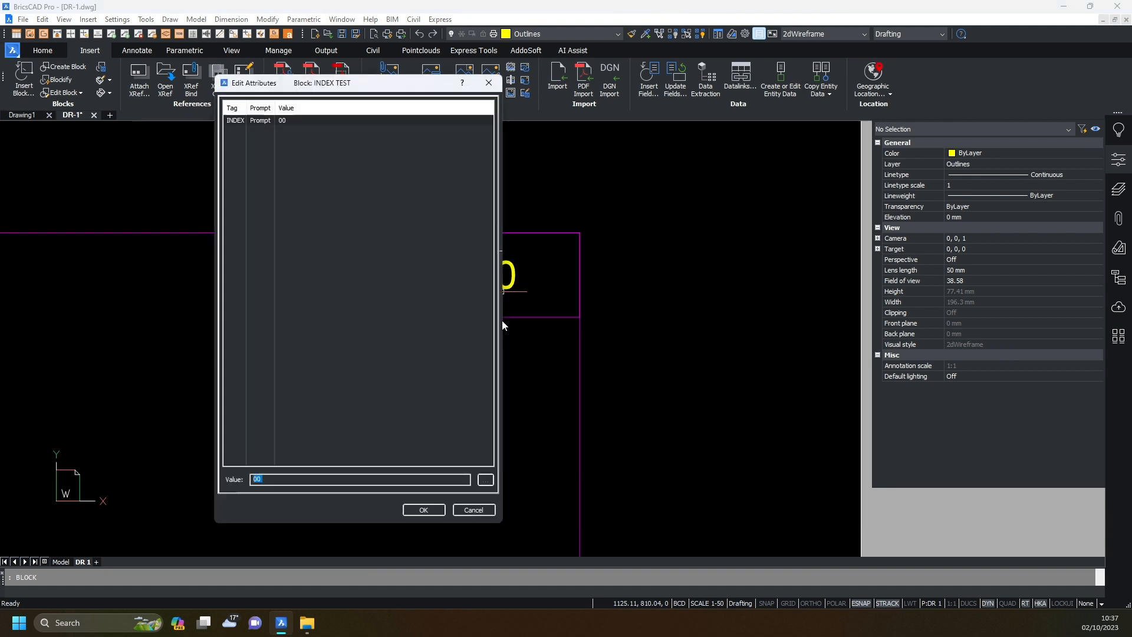
click(430, 508)
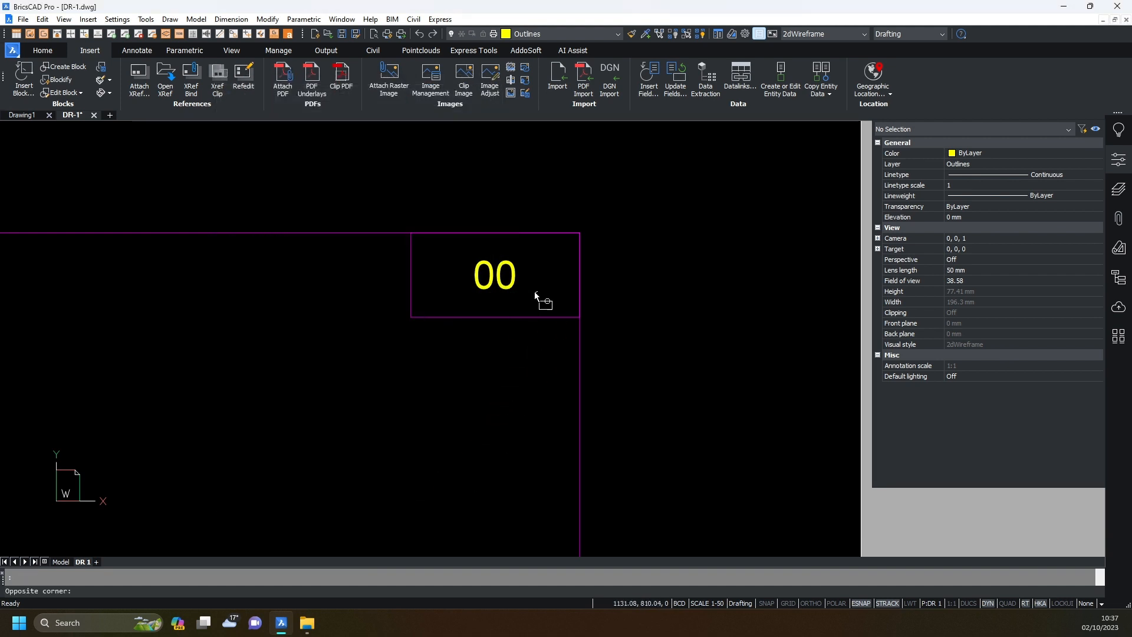
click(515, 292)
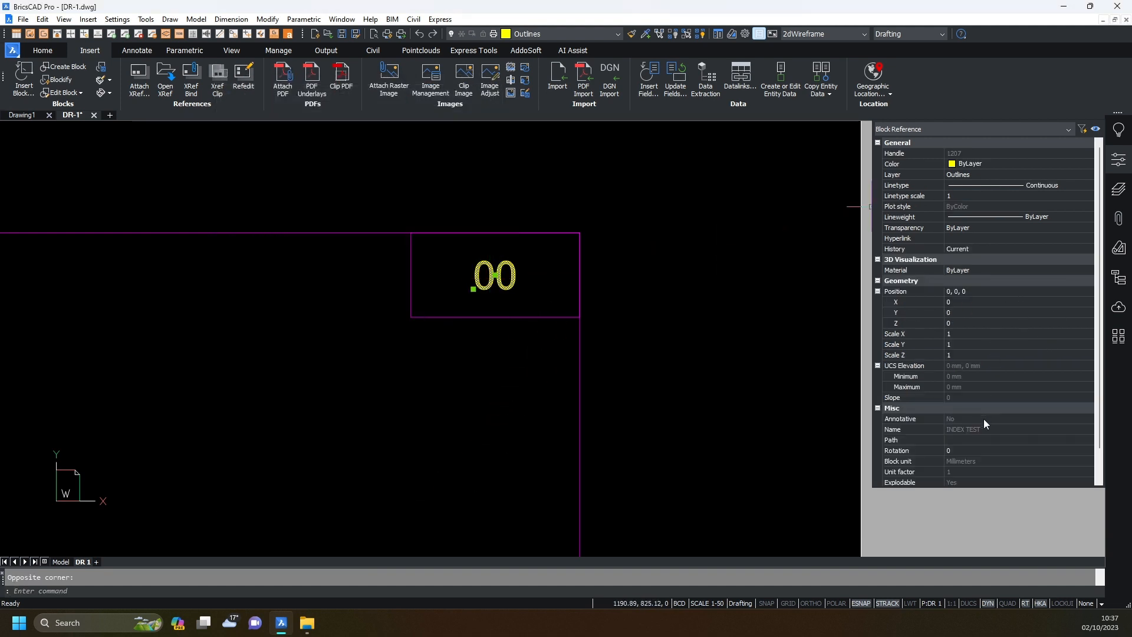
Select the INDEX TEST block for copying and return to the Example folder.
scroll(983, 419, down, 1)
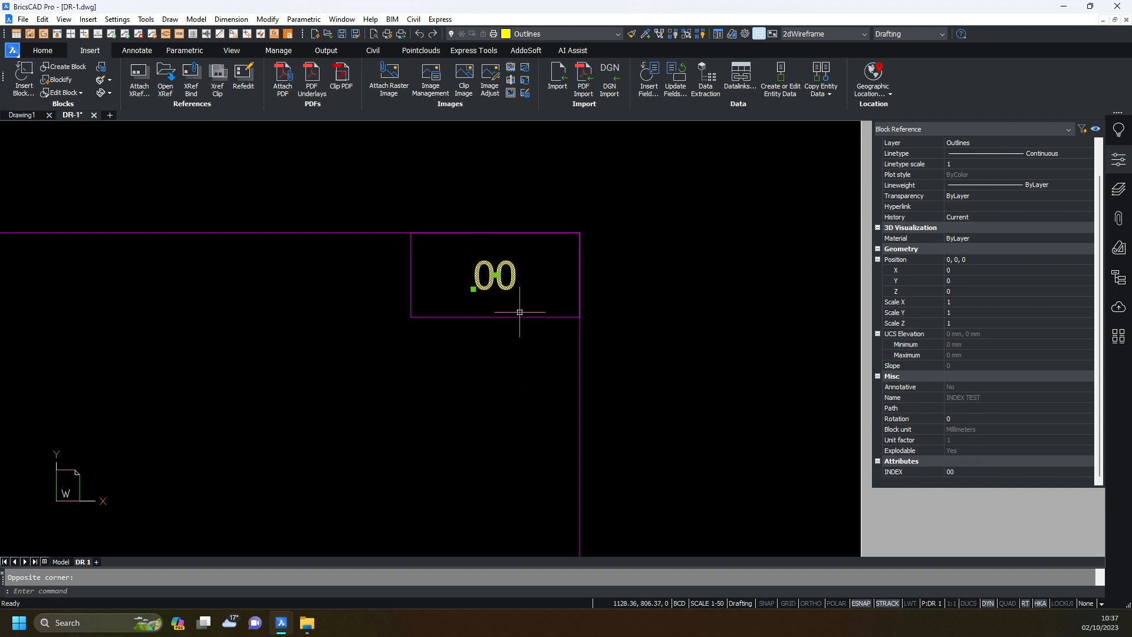
click(581, 228)
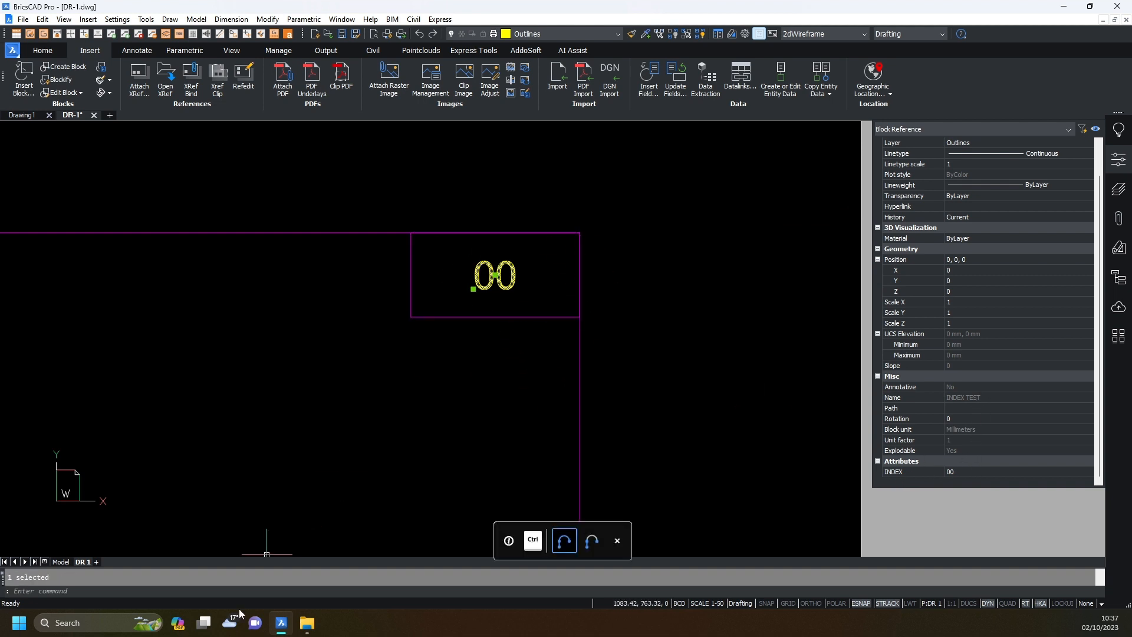
click(307, 622)
Open DR-2 and paste the 00 INDEX block into the top-right box of DR-2 and DR-3.
click(226, 274)
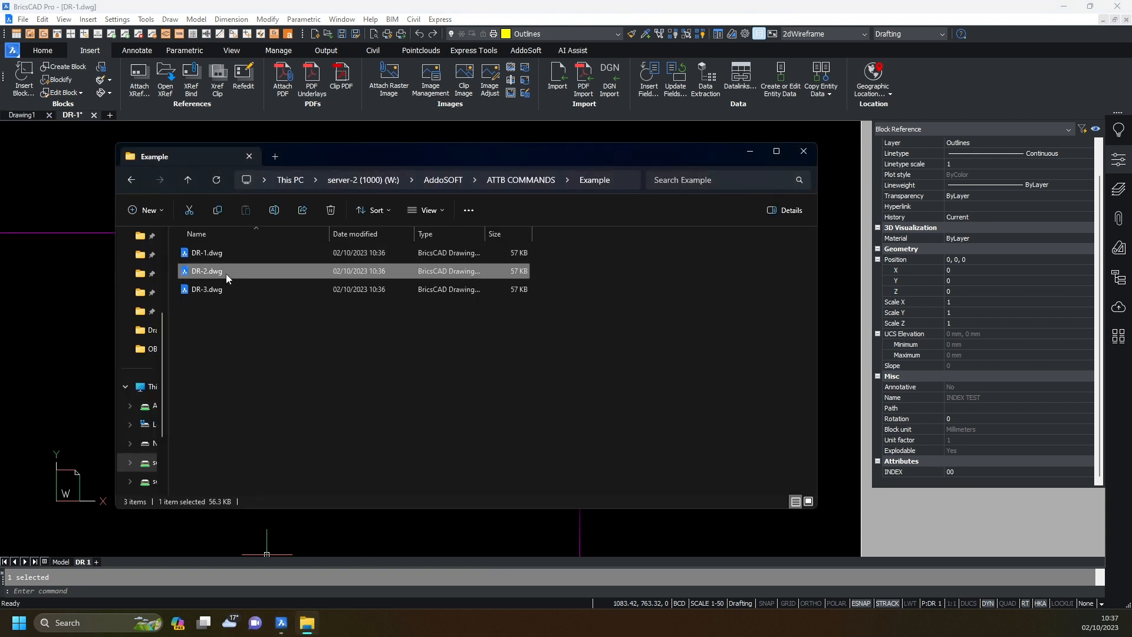
double_click(226, 273)
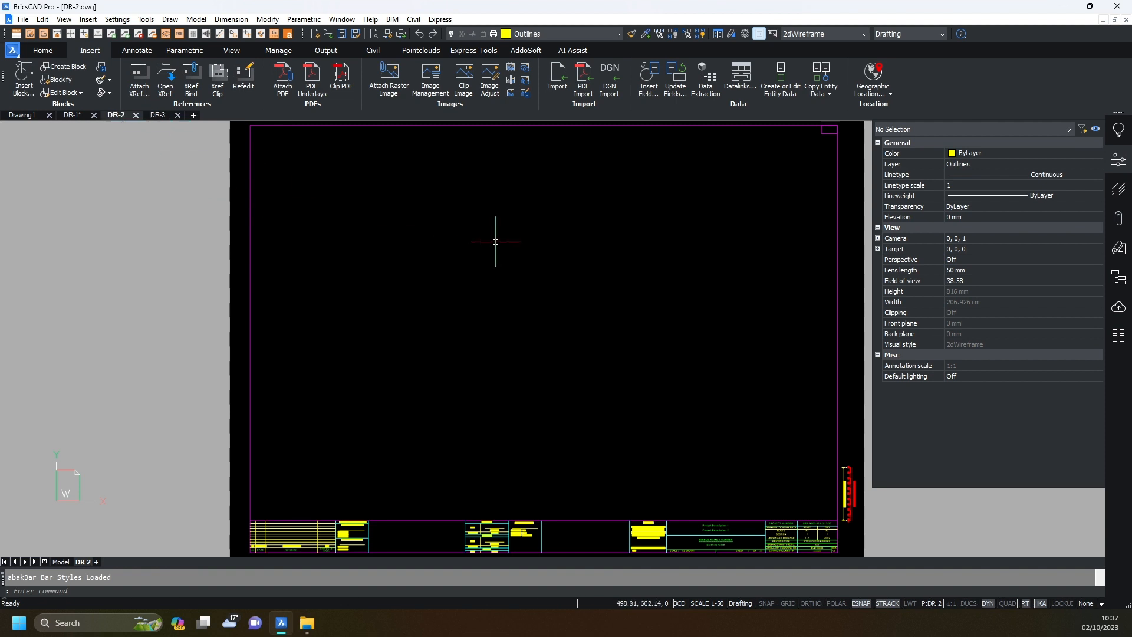
middle_drag(671, 186, 432, 349)
scroll(614, 291, up, 5)
key(ctrl+v)
click(530, 286)
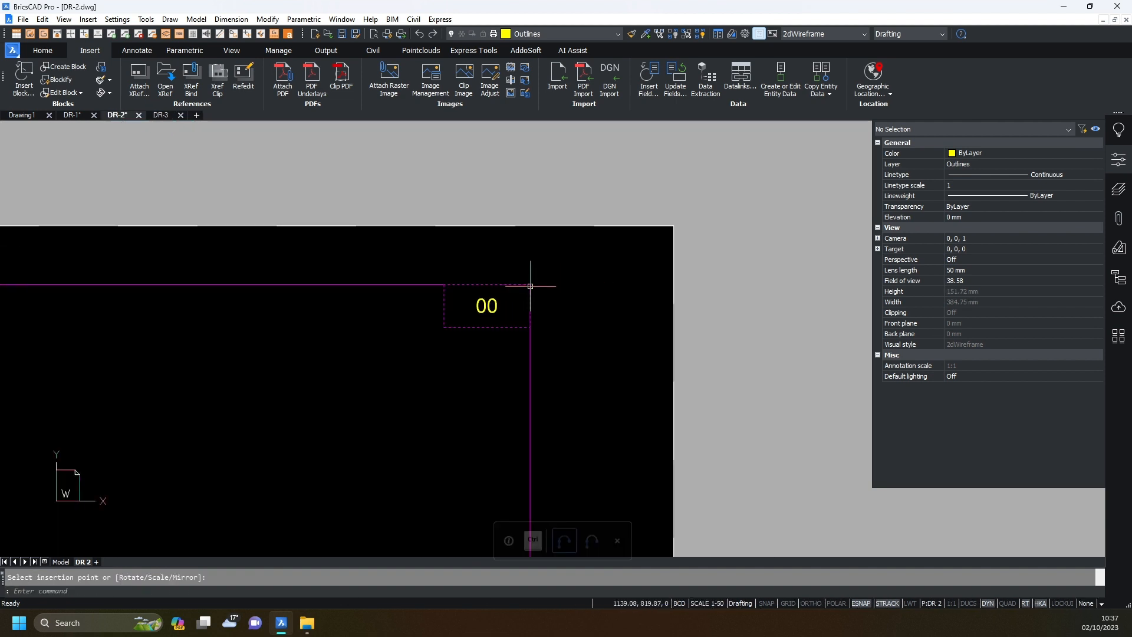
click(161, 115)
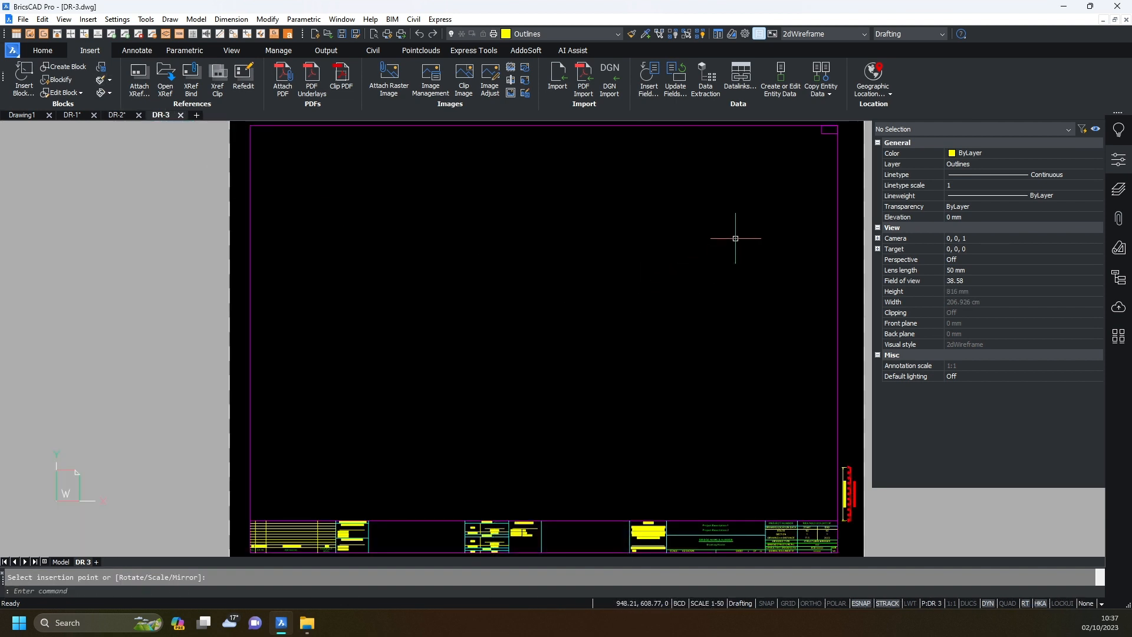
middle_drag(735, 238, 579, 310)
click(676, 198)
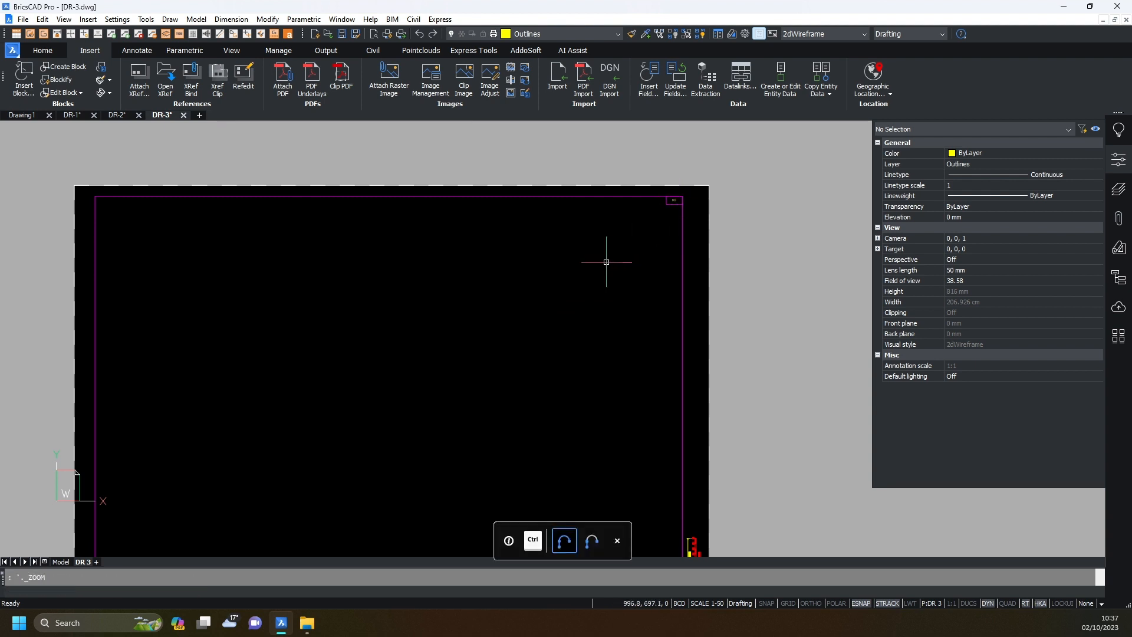
Close DR-3 and DR-2, saving each, and save DR-1.
click(183, 115)
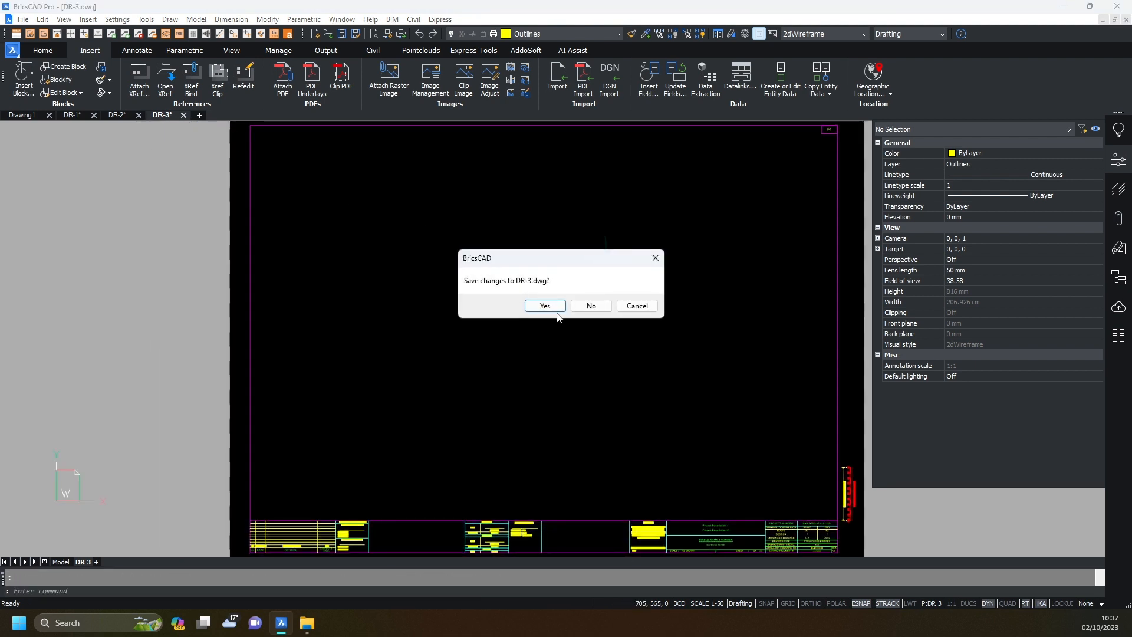
click(543, 305)
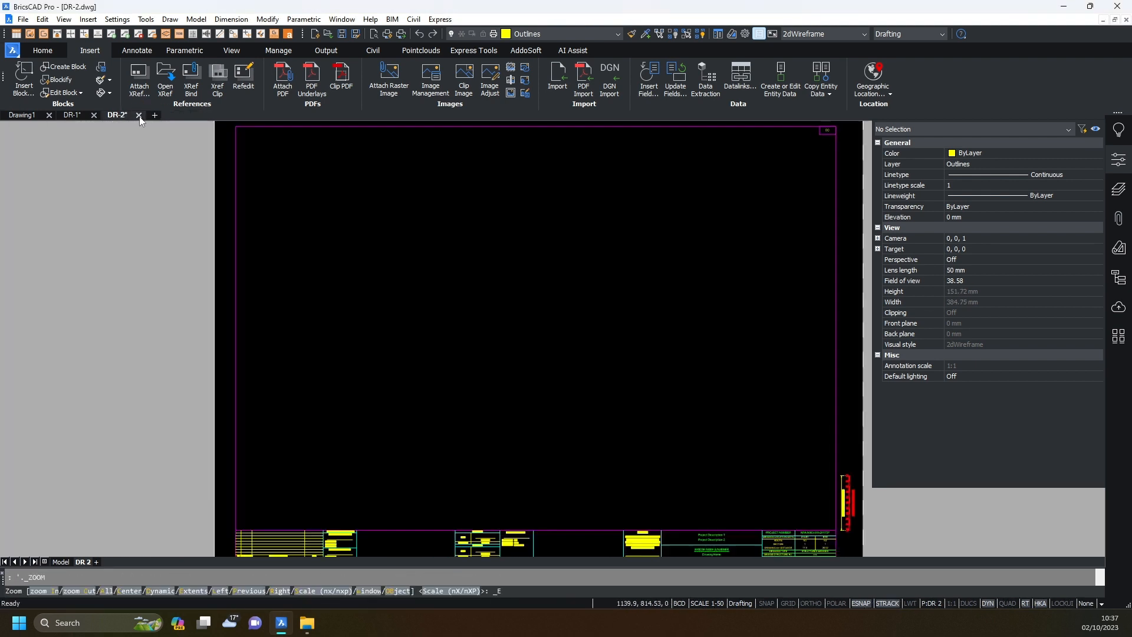
click(139, 115)
click(536, 305)
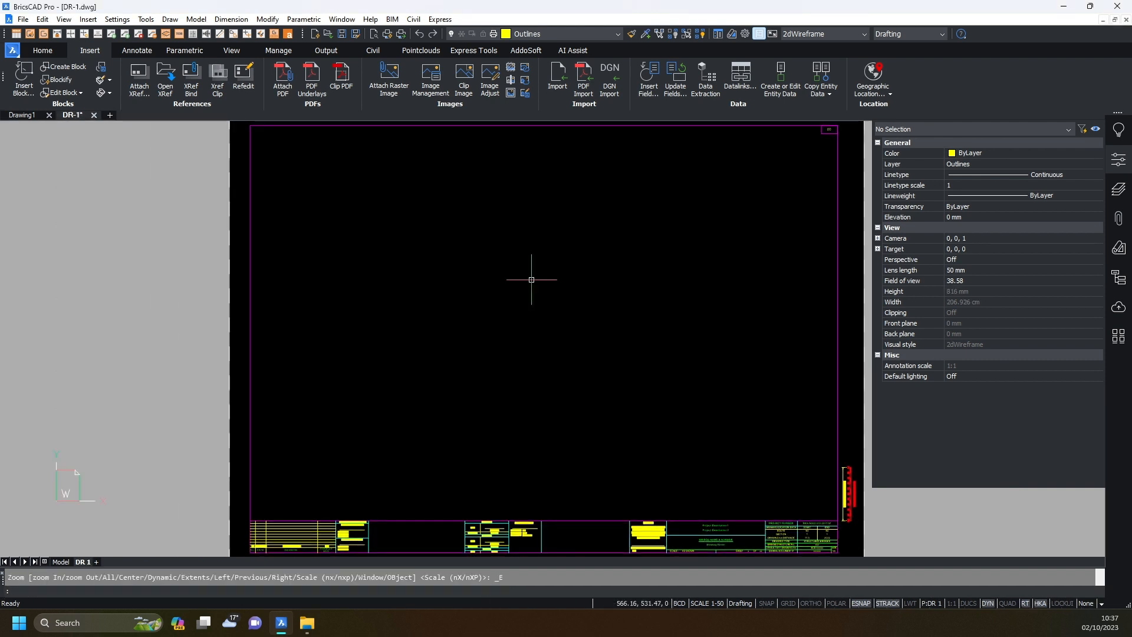
key(ctrl+s)
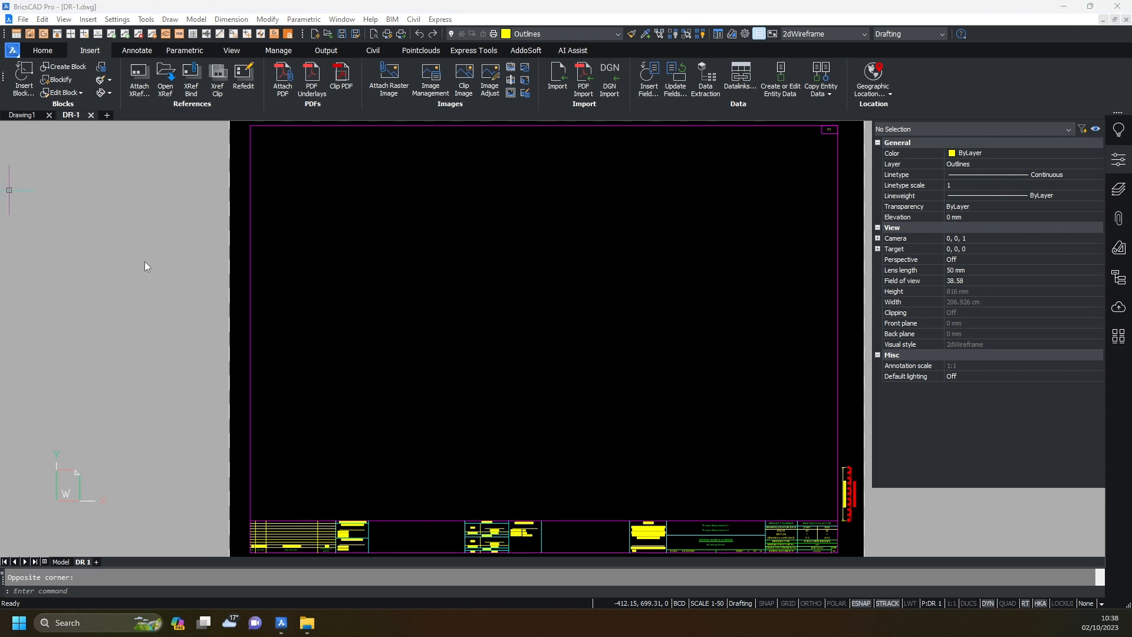
Run AddoSoft Folder exp with the title block and the 00 index block selected.
click(516, 51)
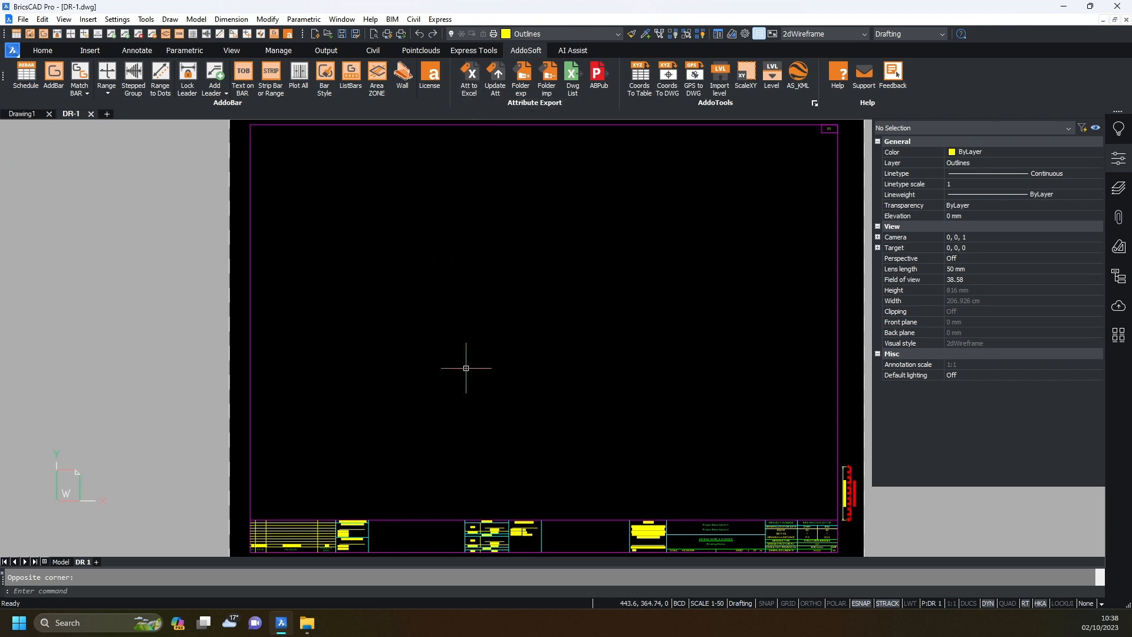
click(520, 89)
middle_drag(462, 330, 483, 257)
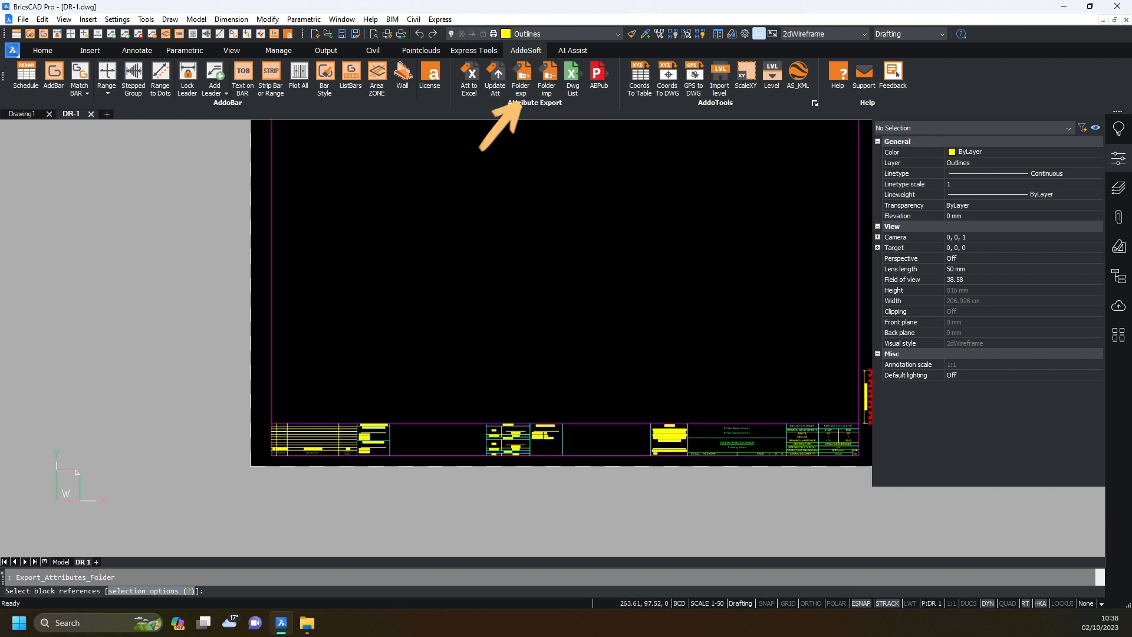
scroll(338, 484, up, 5)
click(432, 208)
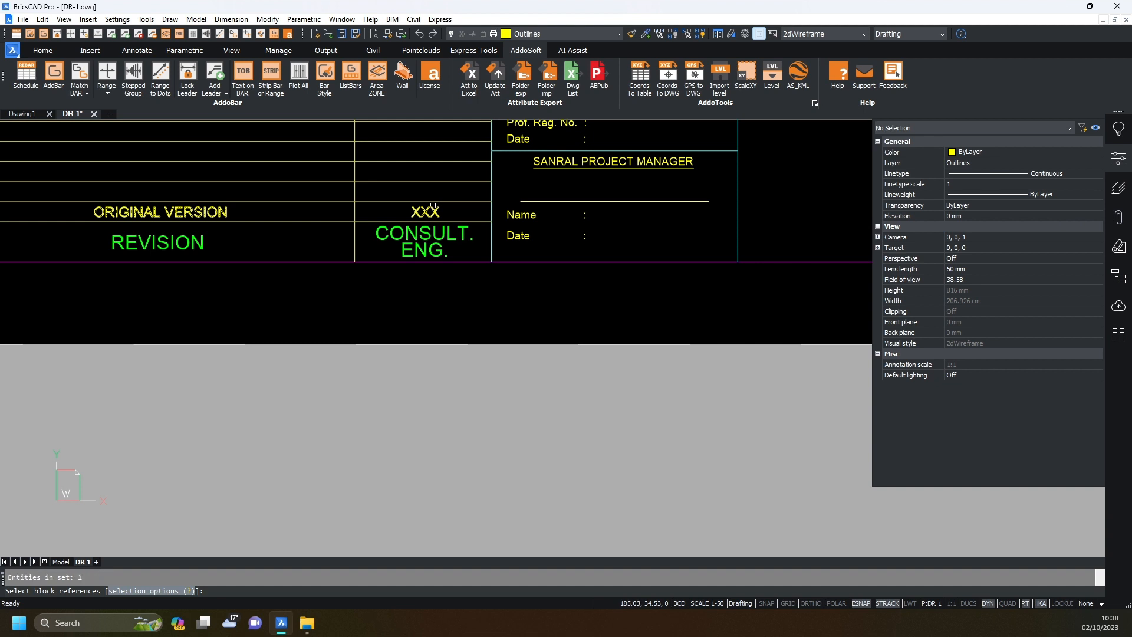
scroll(339, 286, down, 10)
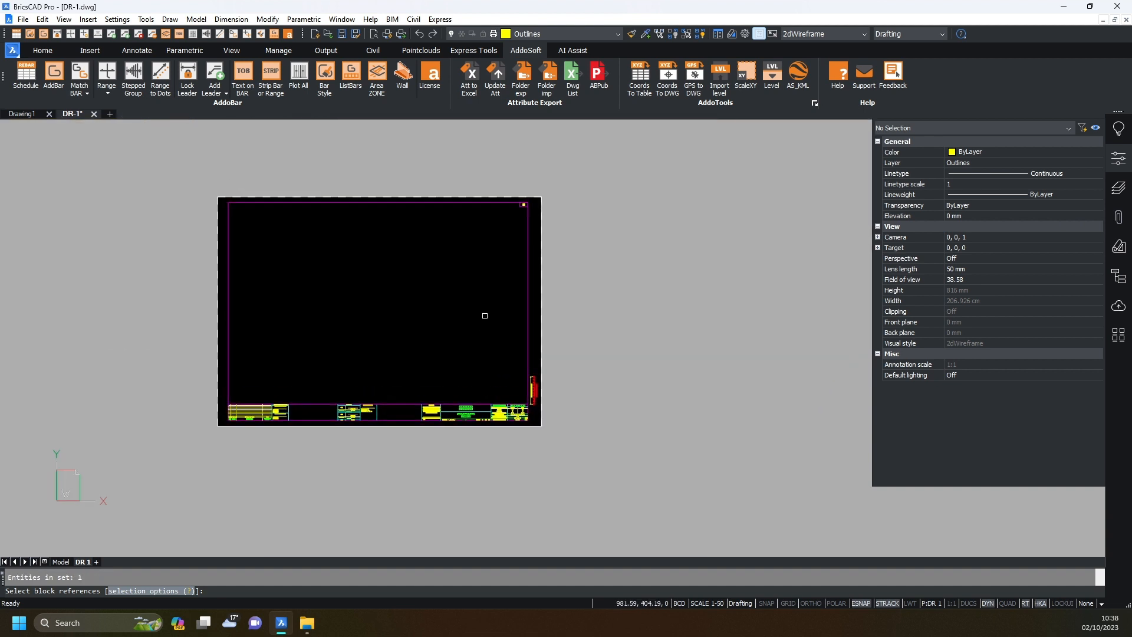
scroll(534, 198, up, 6)
scroll(534, 198, up, 3)
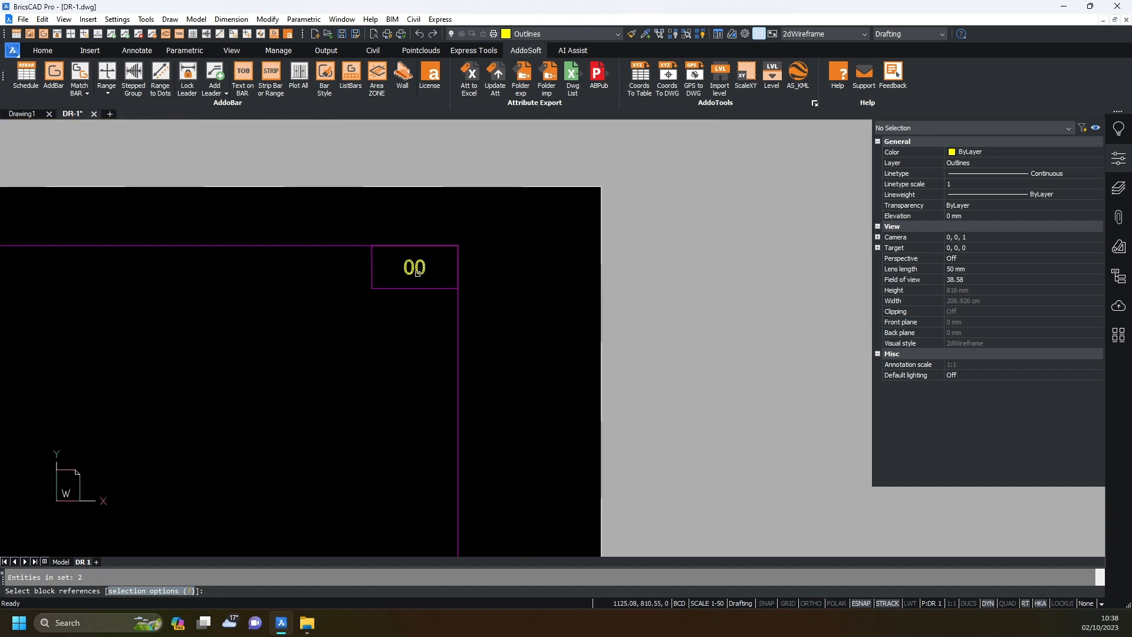
key(Return)
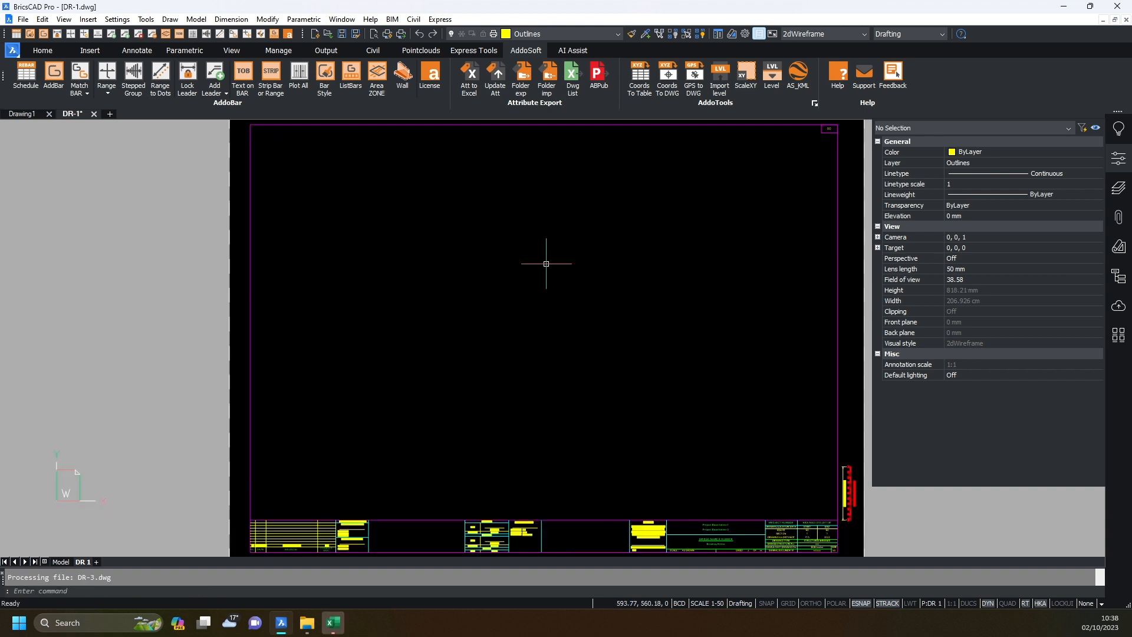
Maximize the Drawing List workbook in Excel and go to the INDEX TEST sheet.
click(334, 623)
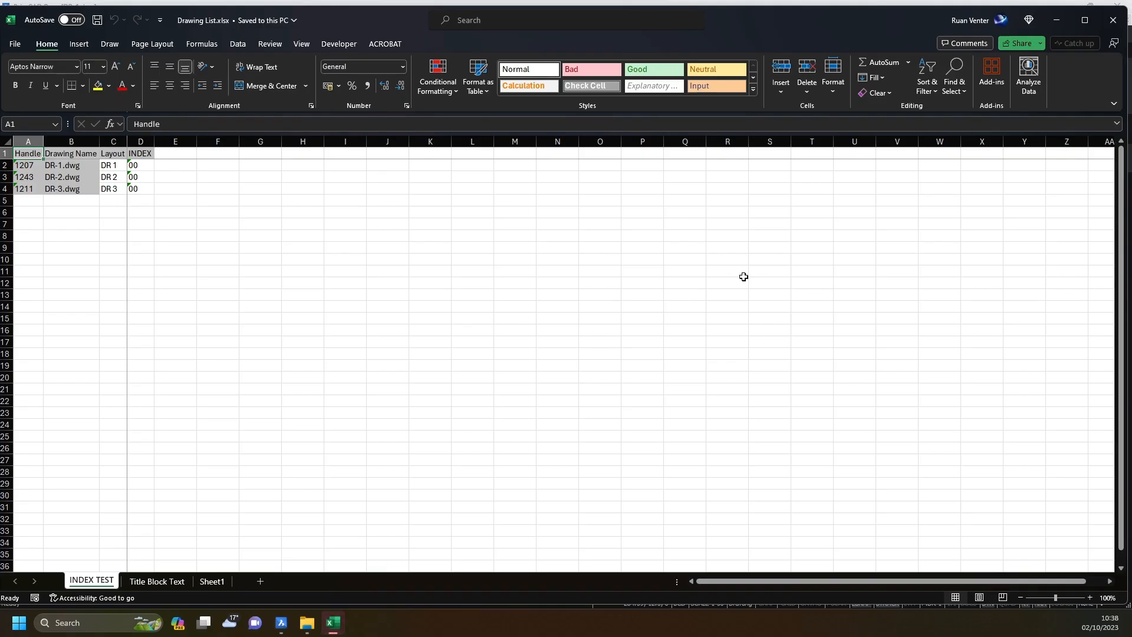
click(1078, 20)
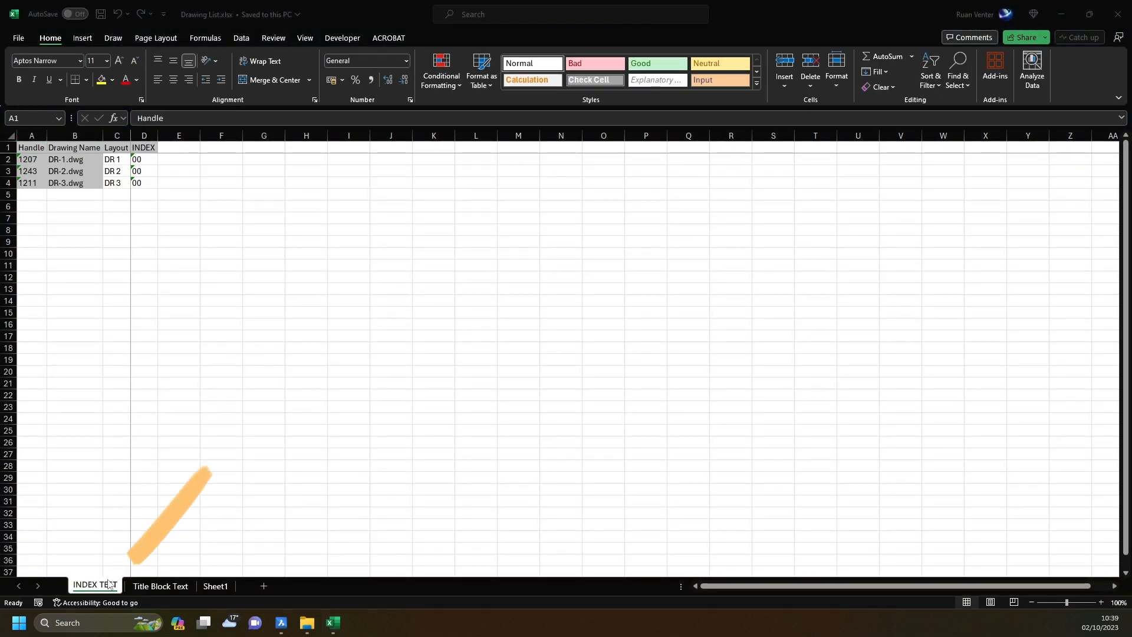
click(157, 588)
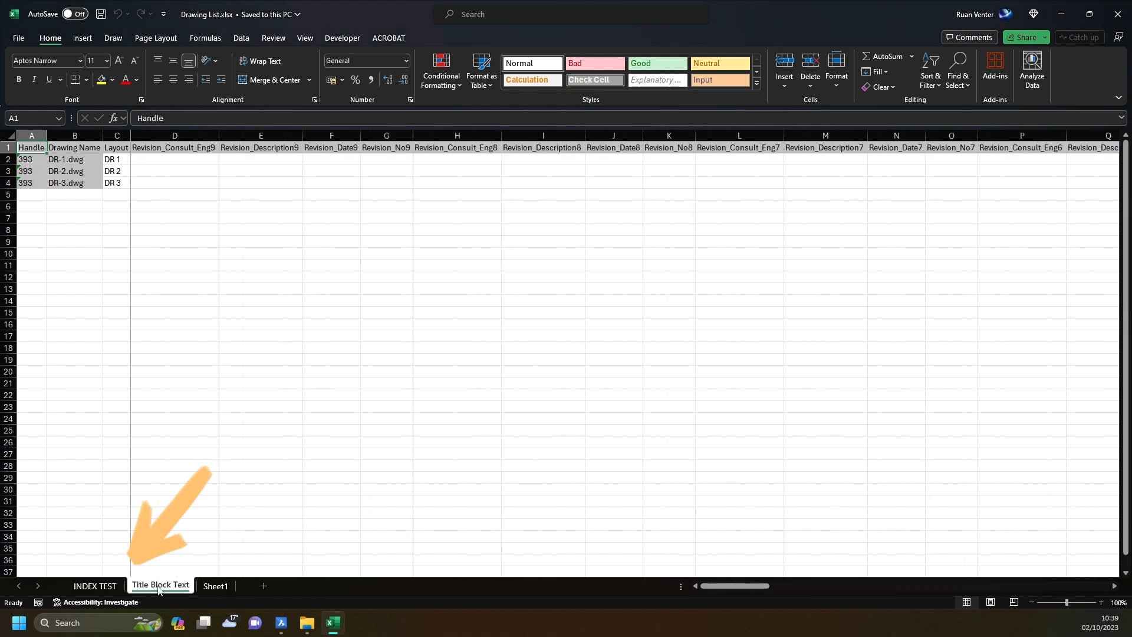
click(364, 395)
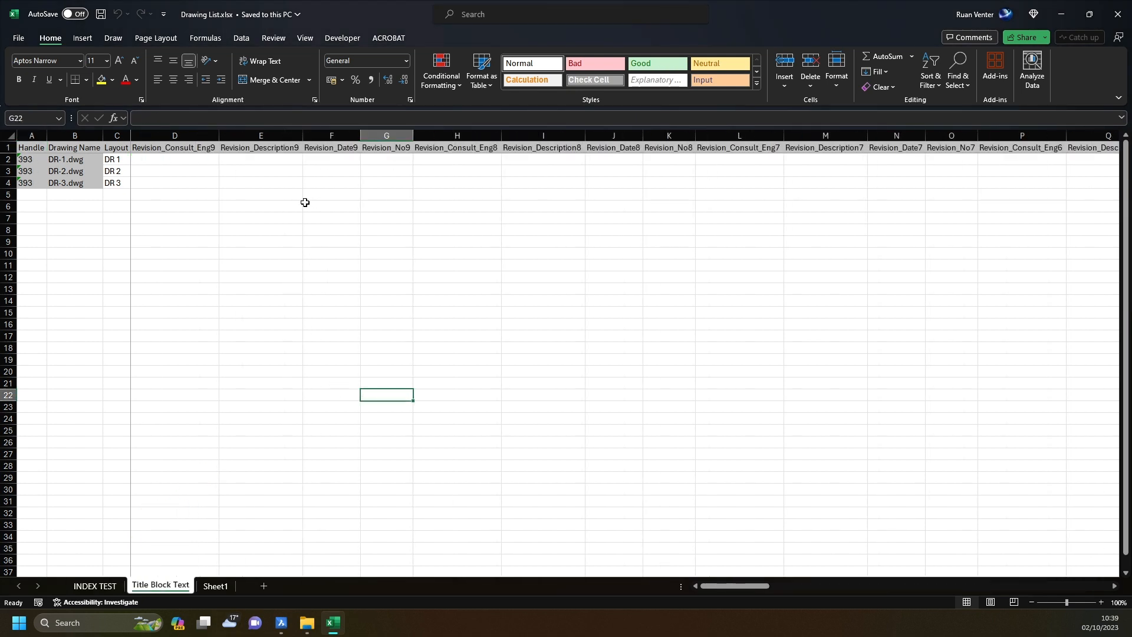
click(109, 584)
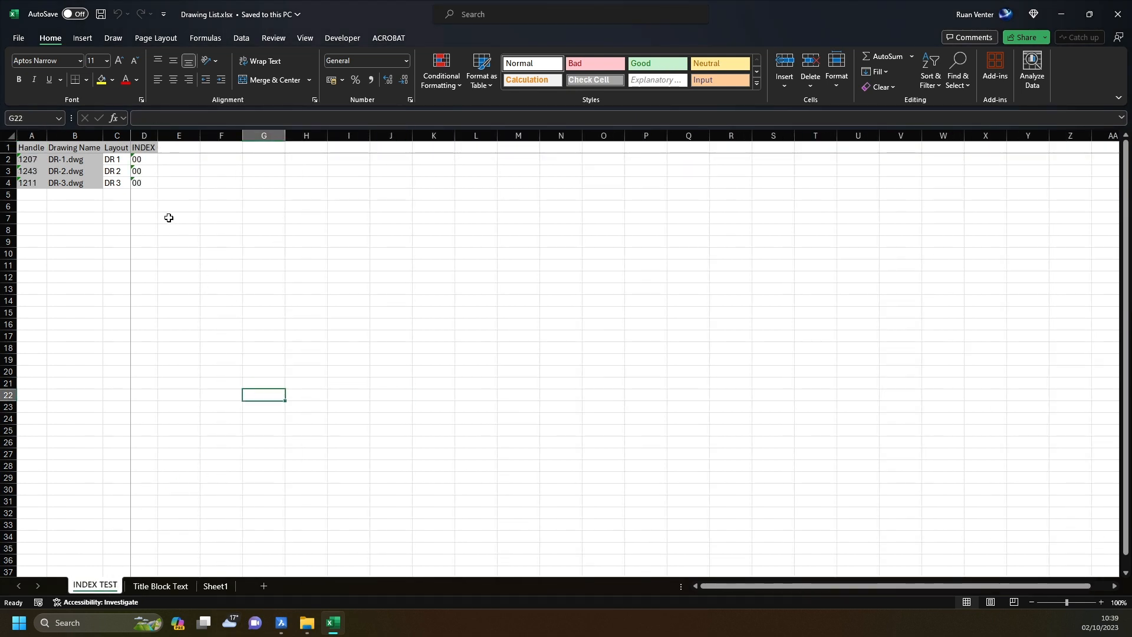
Enter '01, '02 and '03 as the INDEX values for DR 1 to DR 3 in D2:D4.
click(147, 160)
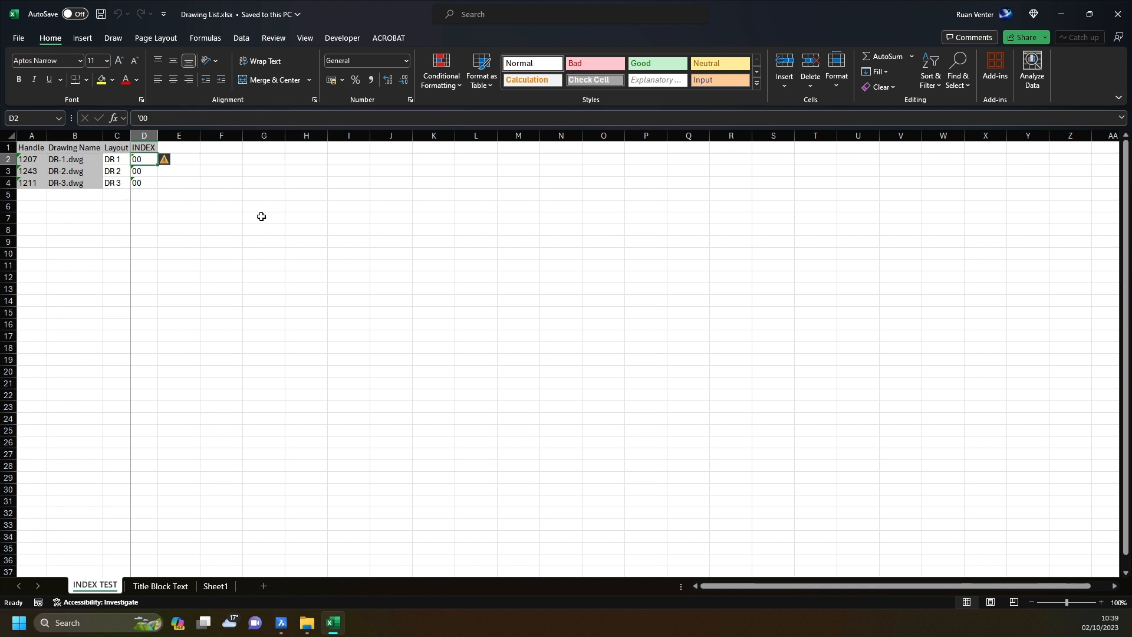
text(1)
key(Return)
text(2)
key(Return)
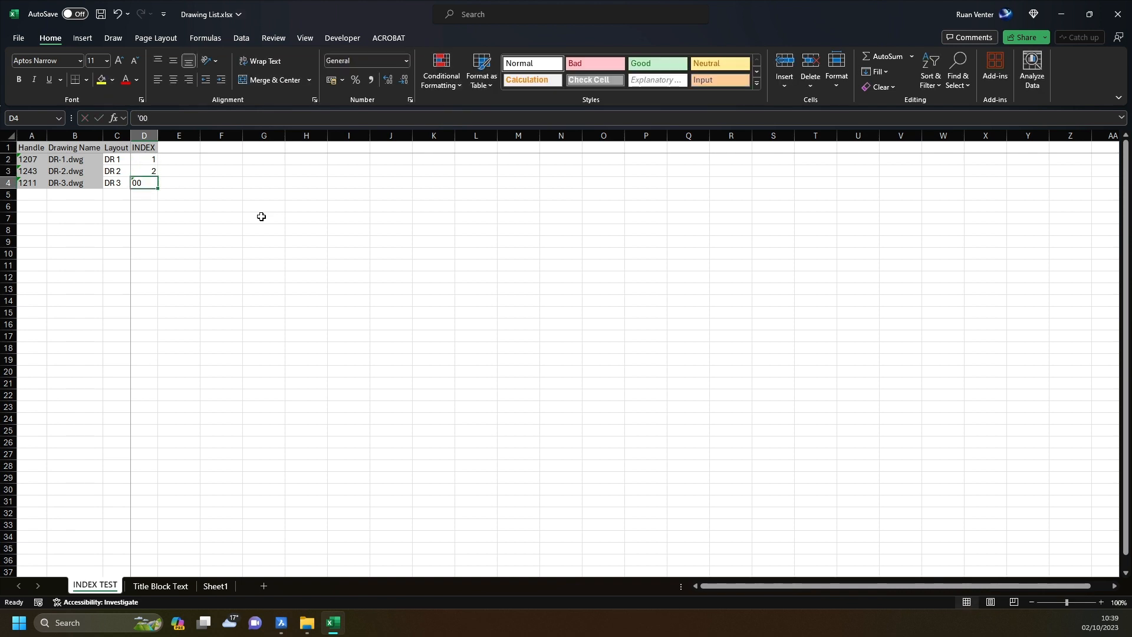
key(Up)
key(Up)
text('01)
key(Return)
text('02)
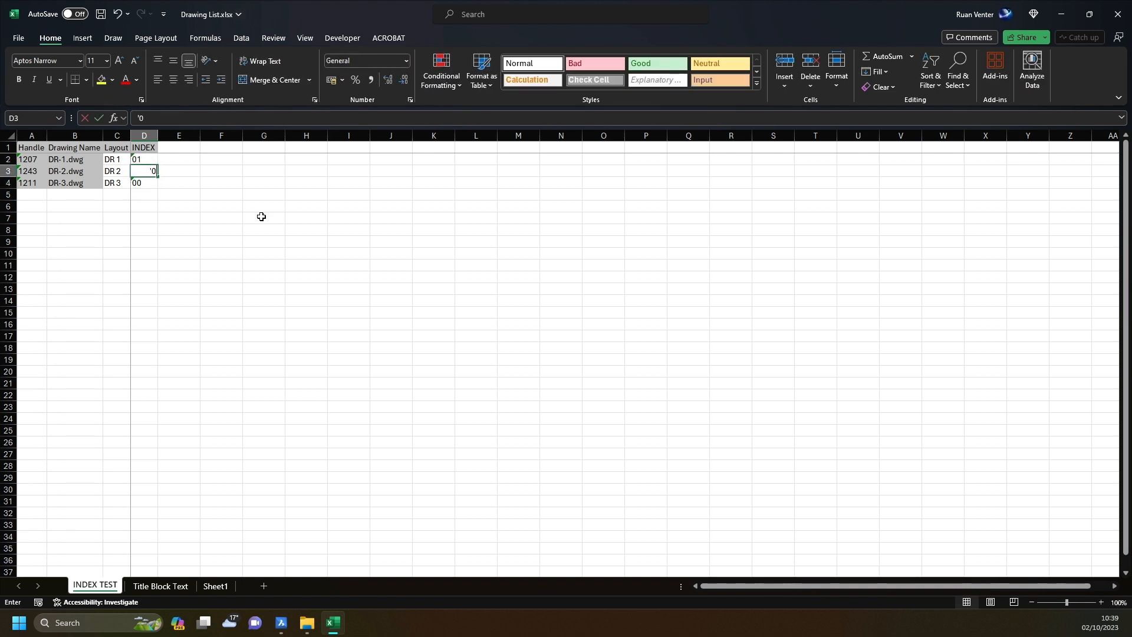
key(Return)
text('03)
key(Return)
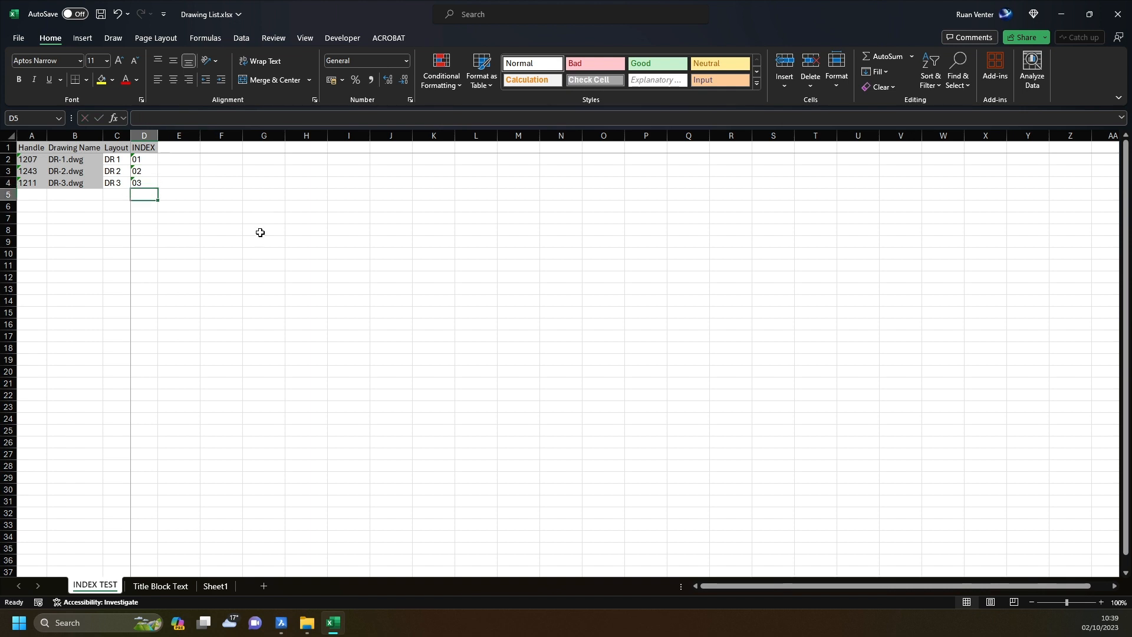
On the Title Block Text sheet, enter the engineer's name and description 'test' for all three drawings.
click(159, 586)
click(223, 347)
click(168, 160)
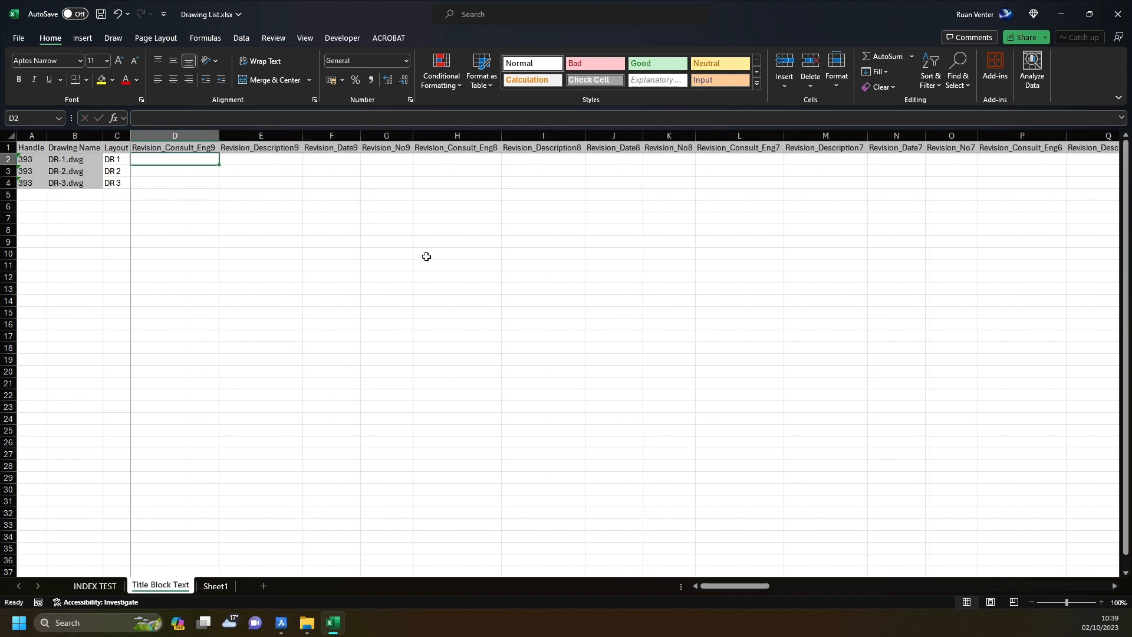
text(ruan)
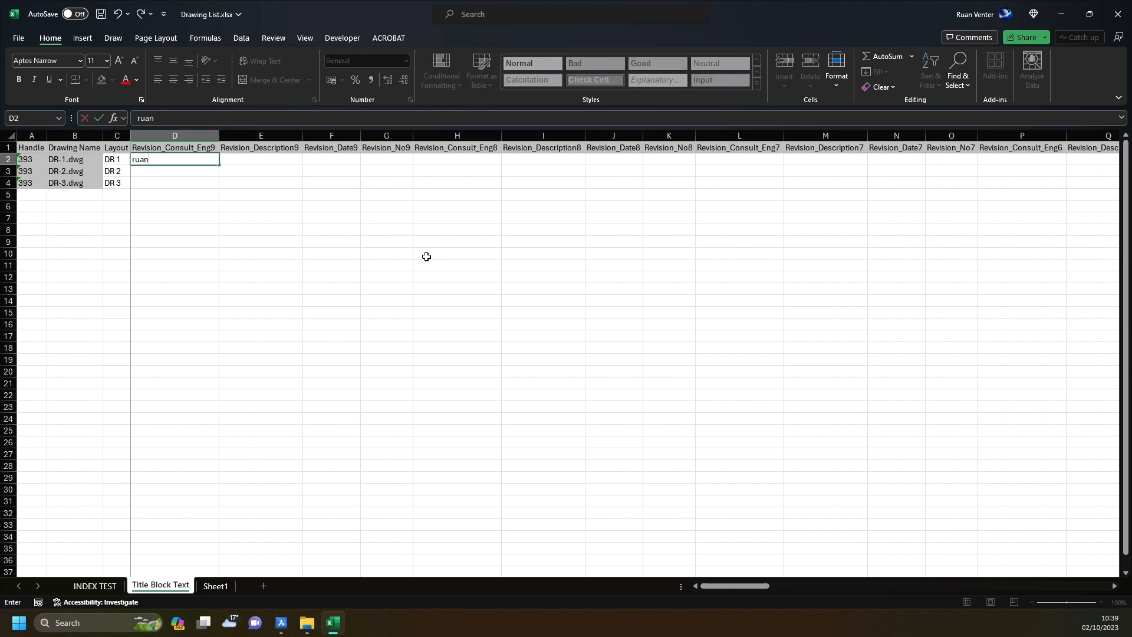
key(Down)
text(ruan)
key(Down)
text(ruan)
key(Right)
key(Up)
key(Up)
text(test)
key(Down)
Enter revision date '02/10/2023 and revision number v9 for all three drawings.
text(test)
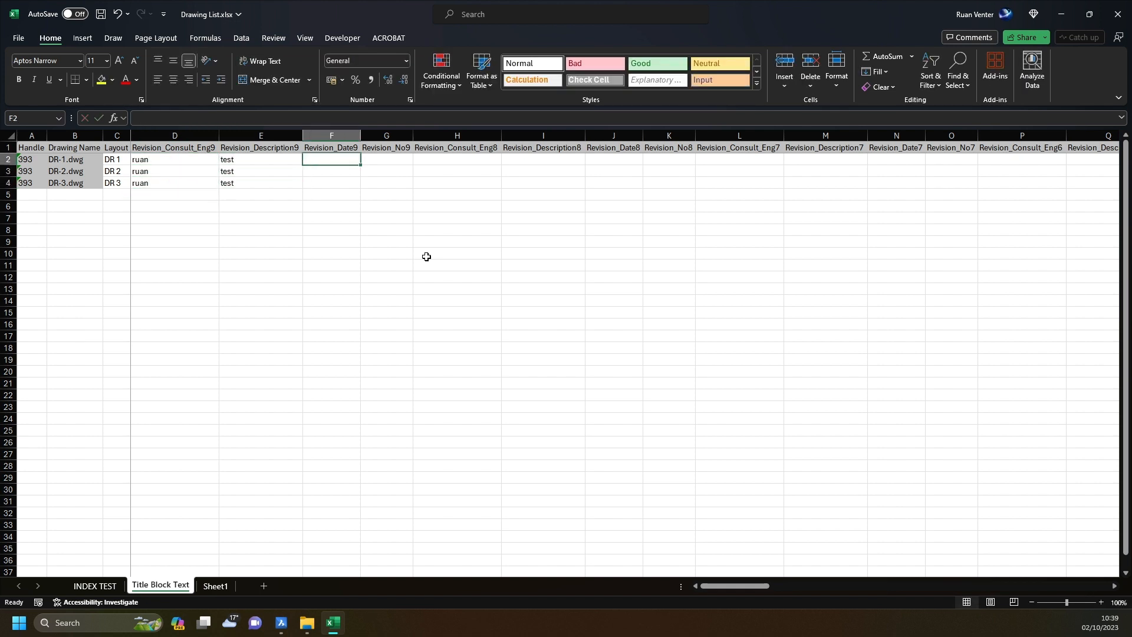
text('02/10)
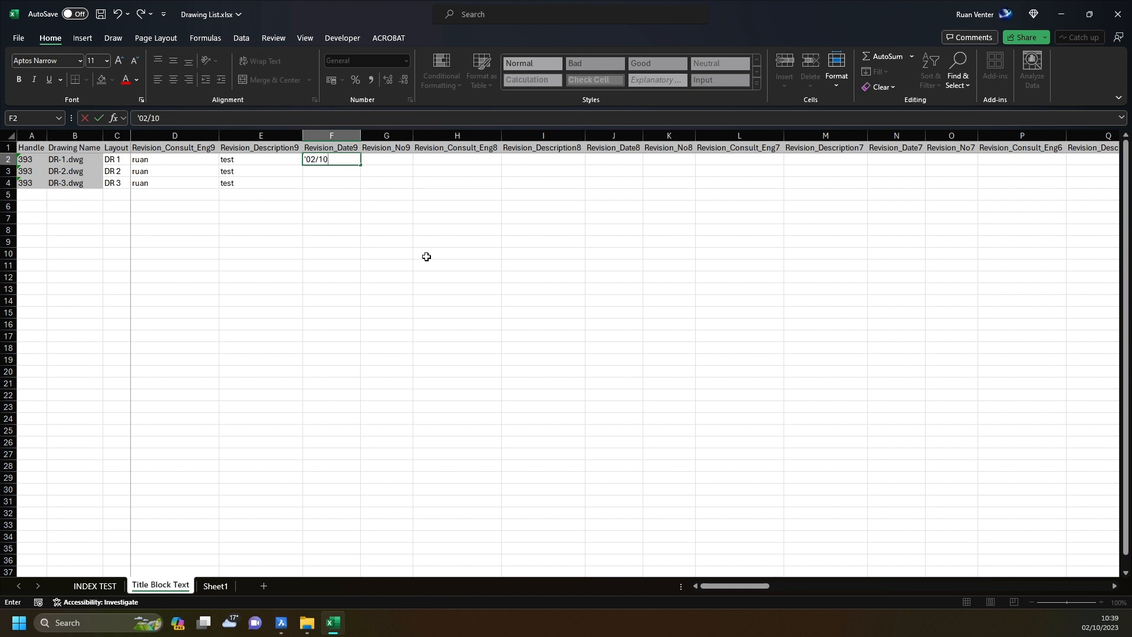
text(/2023)
key(Down)
text('02/10/2023)
key(Down)
text('02/10/2023)
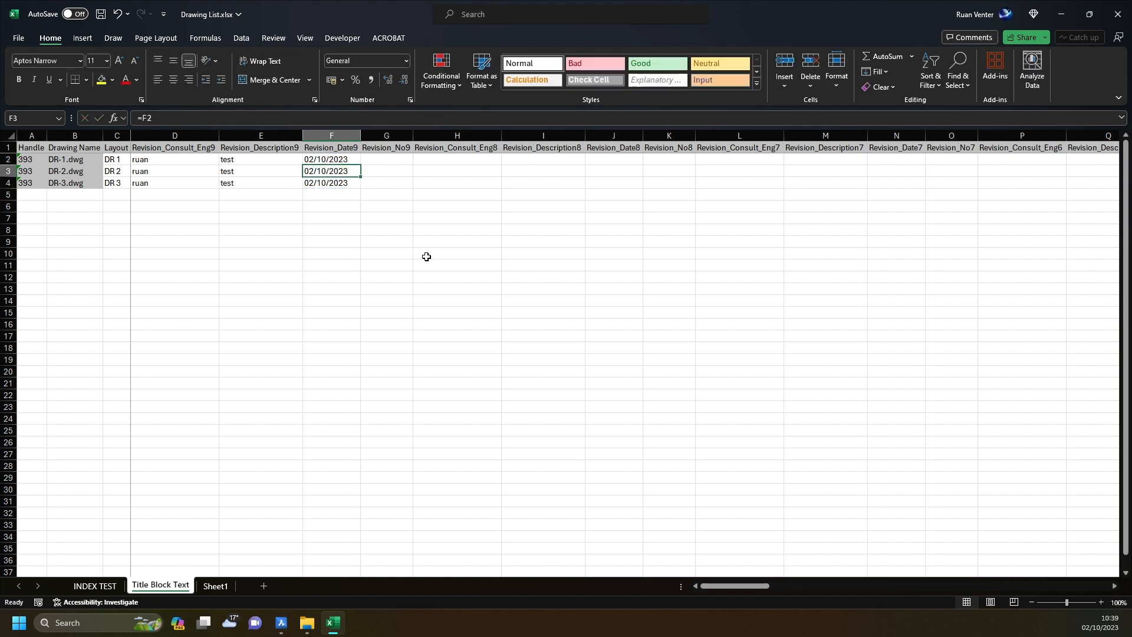
key(Right)
key(Up)
key(Up)
text(v9 v9)
key(Return)
text(v9)
key(Return)
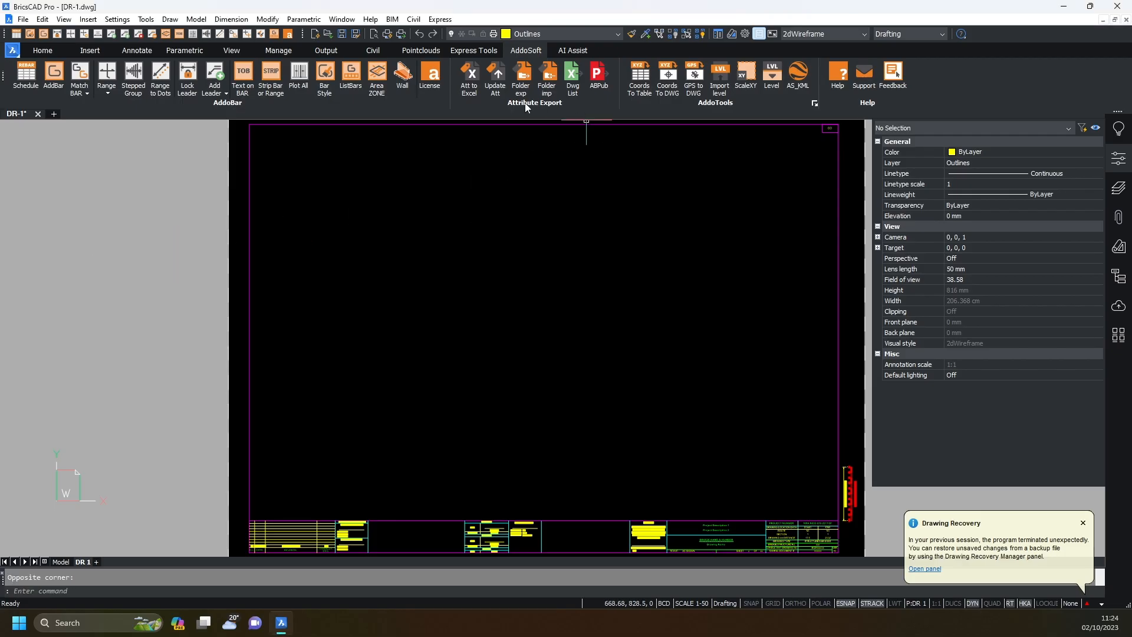
Run Update Att, check DR-1 shows v9, 02/10/2023 and index 01, then start a blank drawing.
click(495, 78)
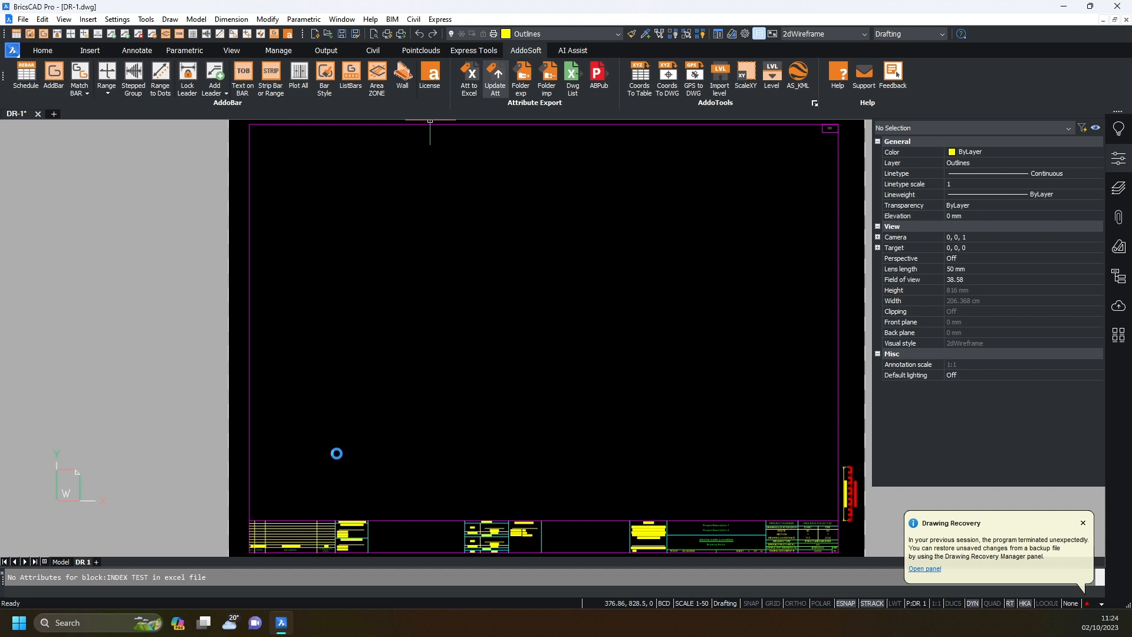
scroll(273, 535, up, 5)
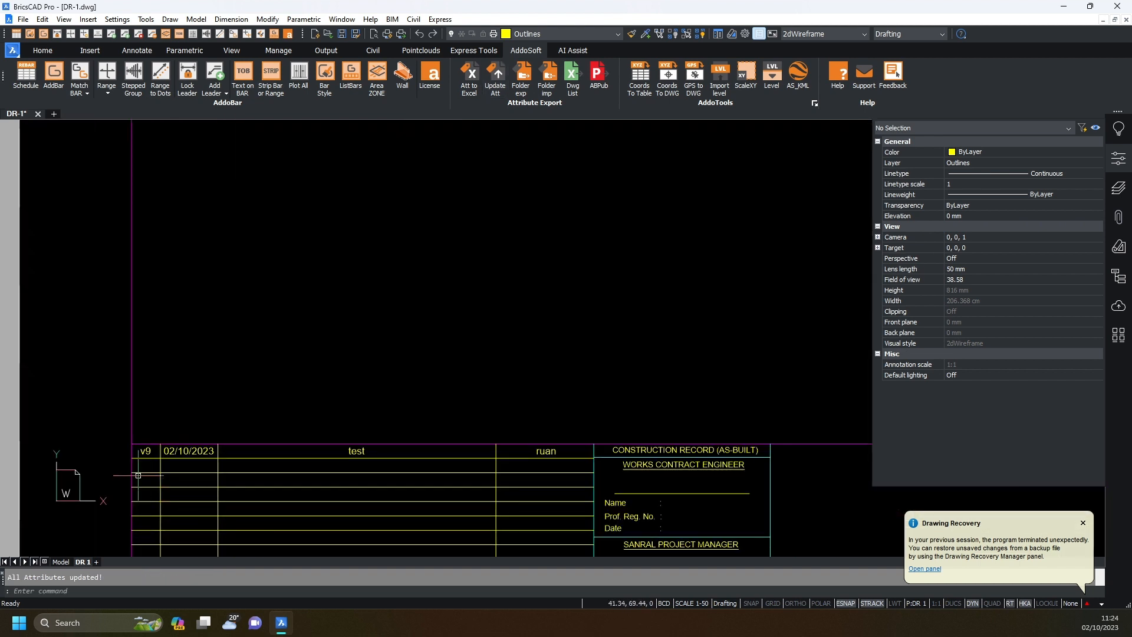
scroll(561, 346, down, 5)
scroll(470, 354, up, 6)
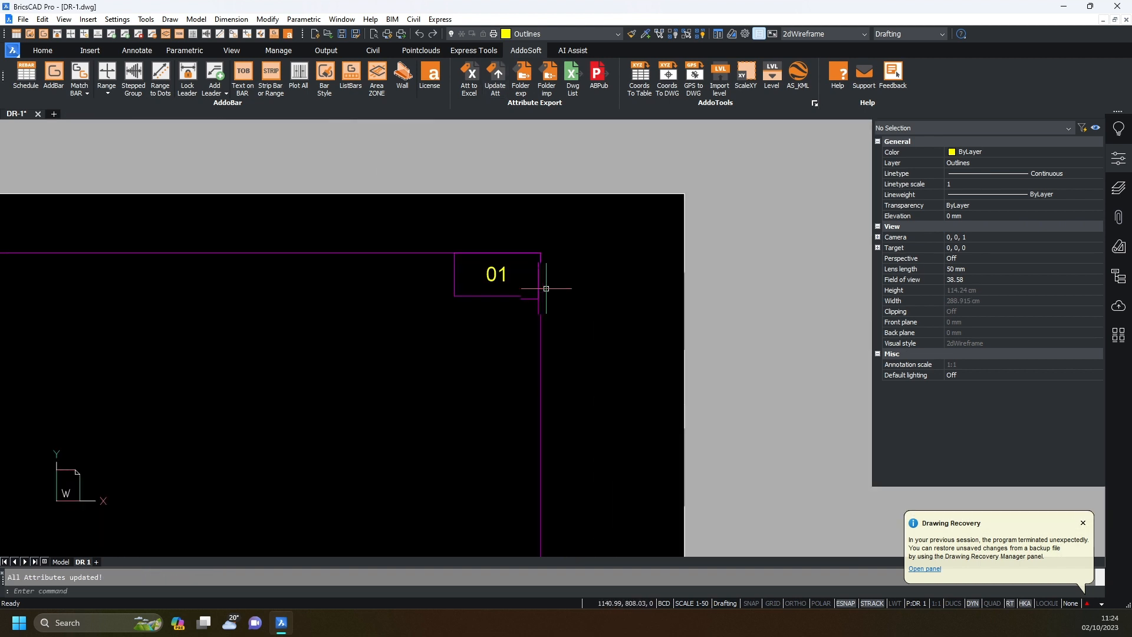
scroll(545, 289, up, 2)
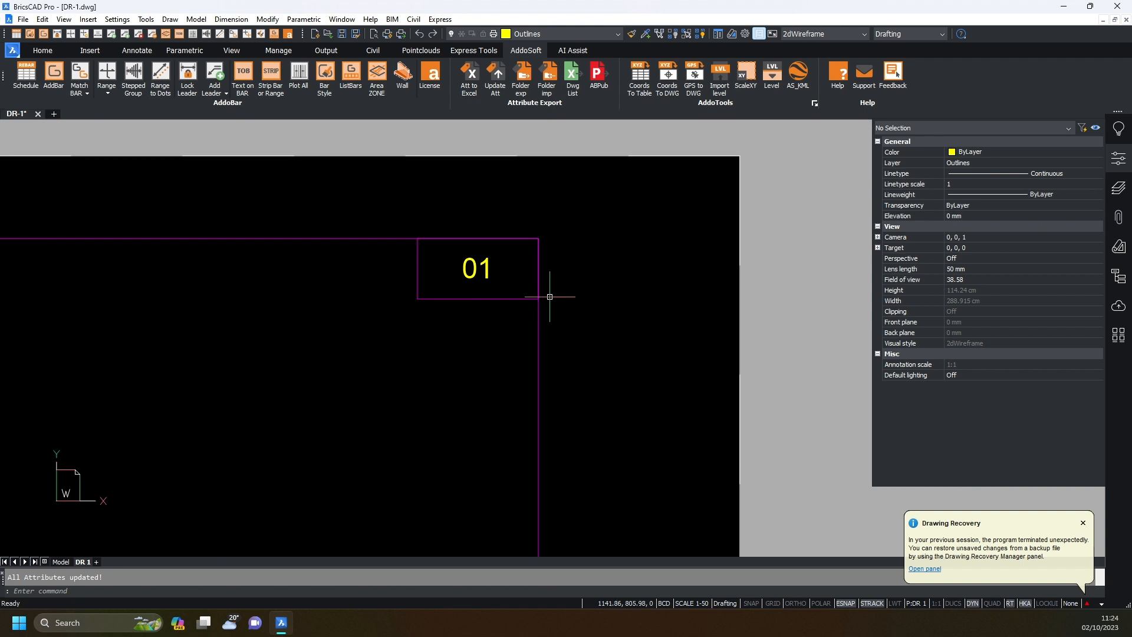
click(53, 115)
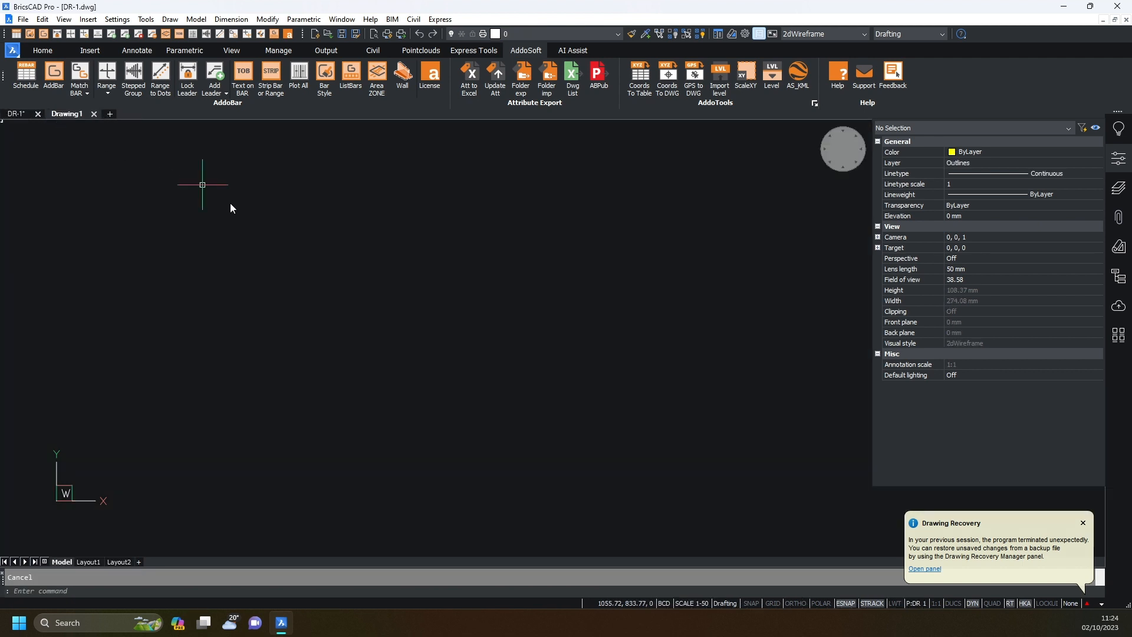
Close DR-1 without saving and run Folder imp on the Example folder.
click(38, 114)
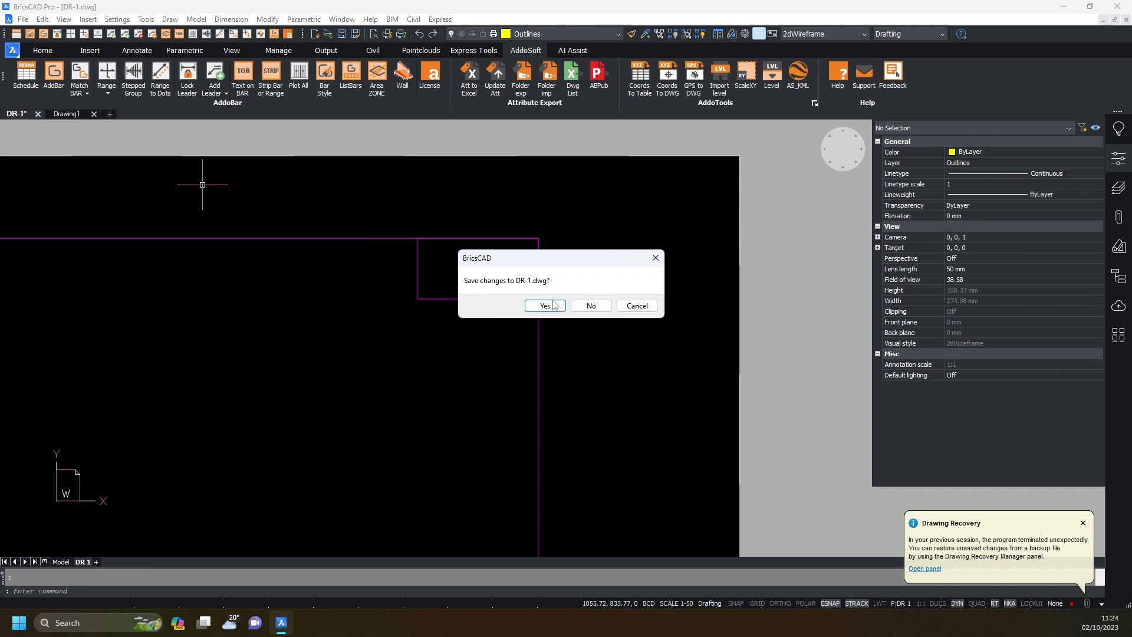
click(590, 305)
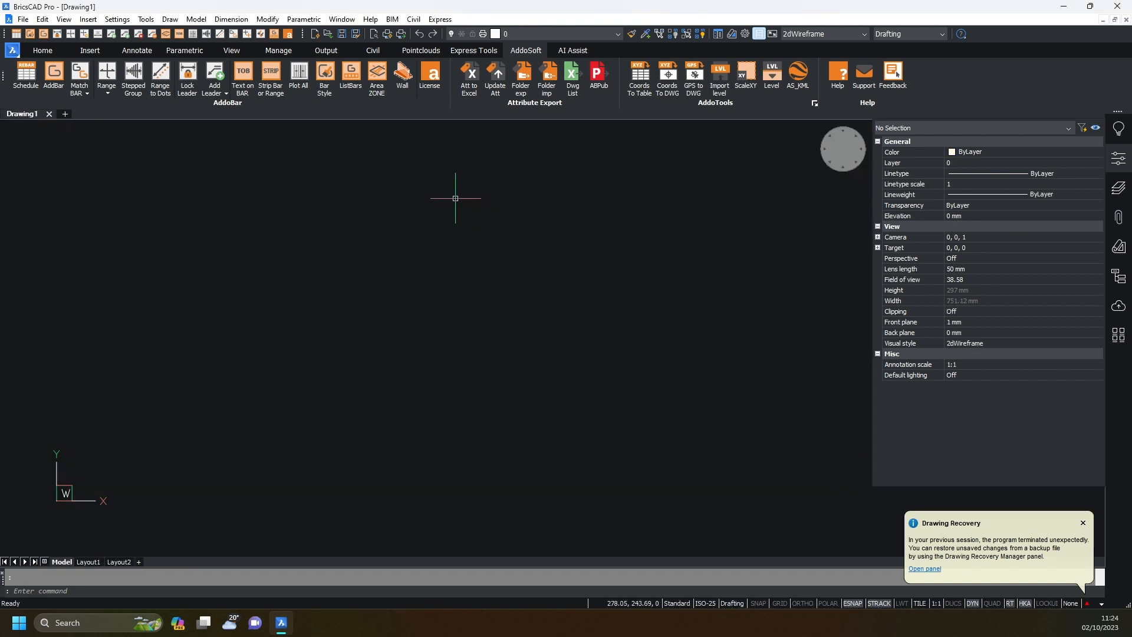
click(548, 88)
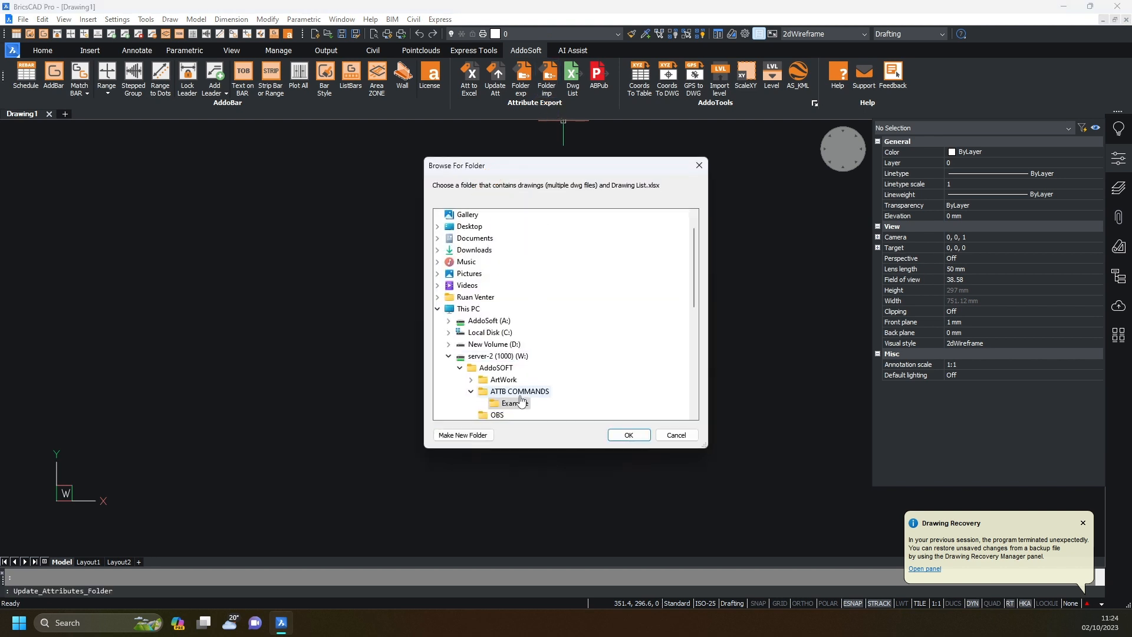
click(627, 435)
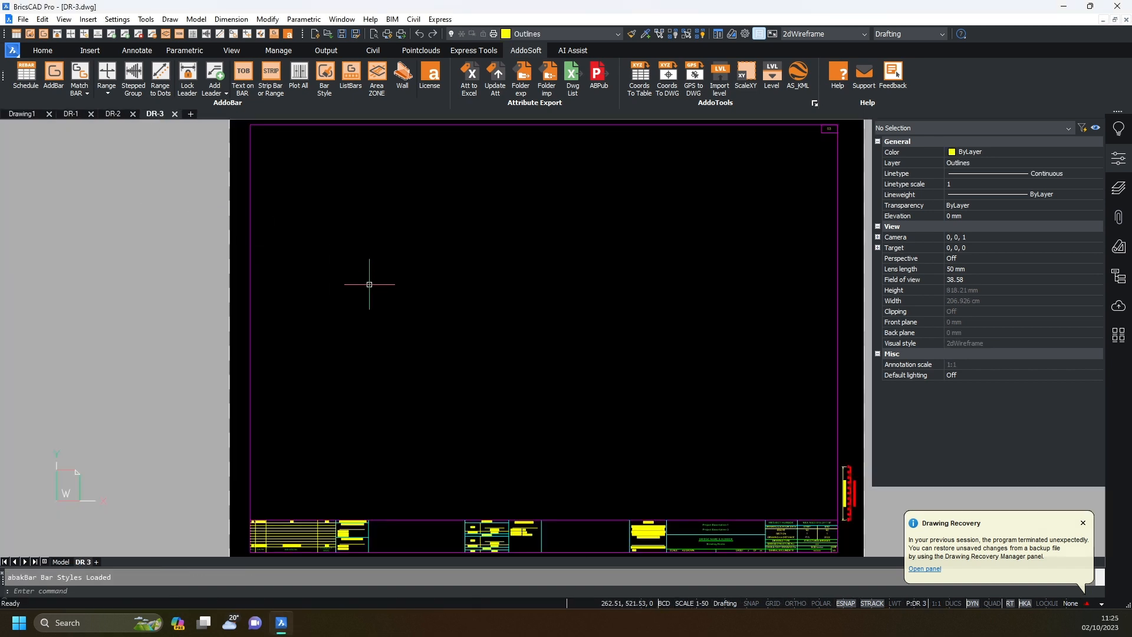
Zoom in to inspect DR-3's 03 box and revision rows, then DR-2's title block, ending on DR-1.
scroll(331, 435, up, 5)
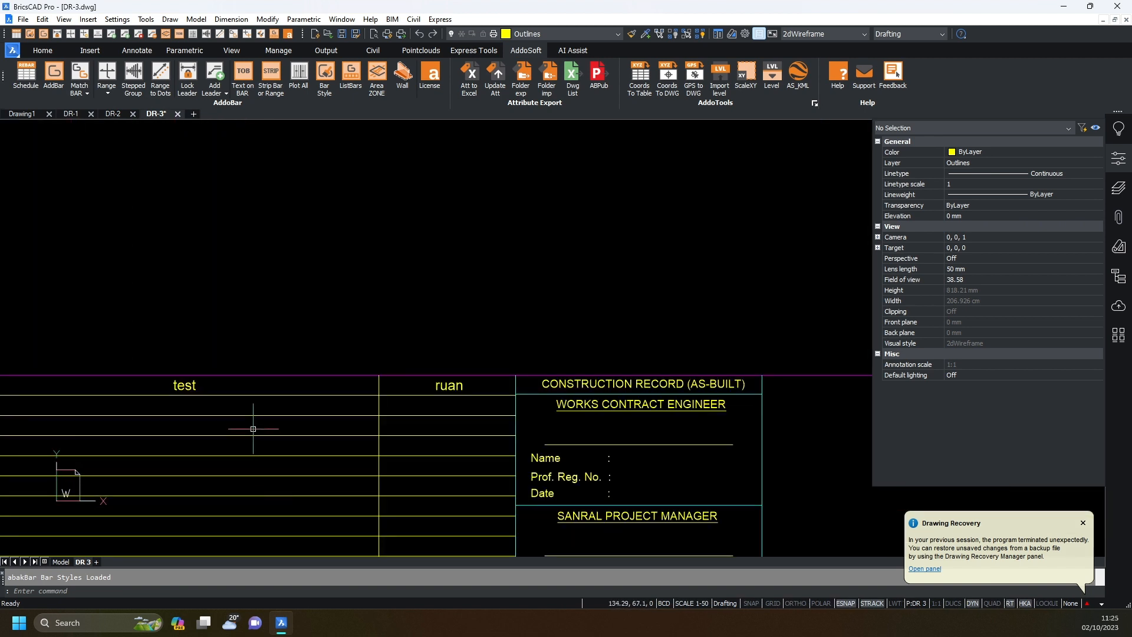
scroll(303, 404, down, 7)
middle_drag(504, 328, 264, 481)
scroll(612, 143, up, 7)
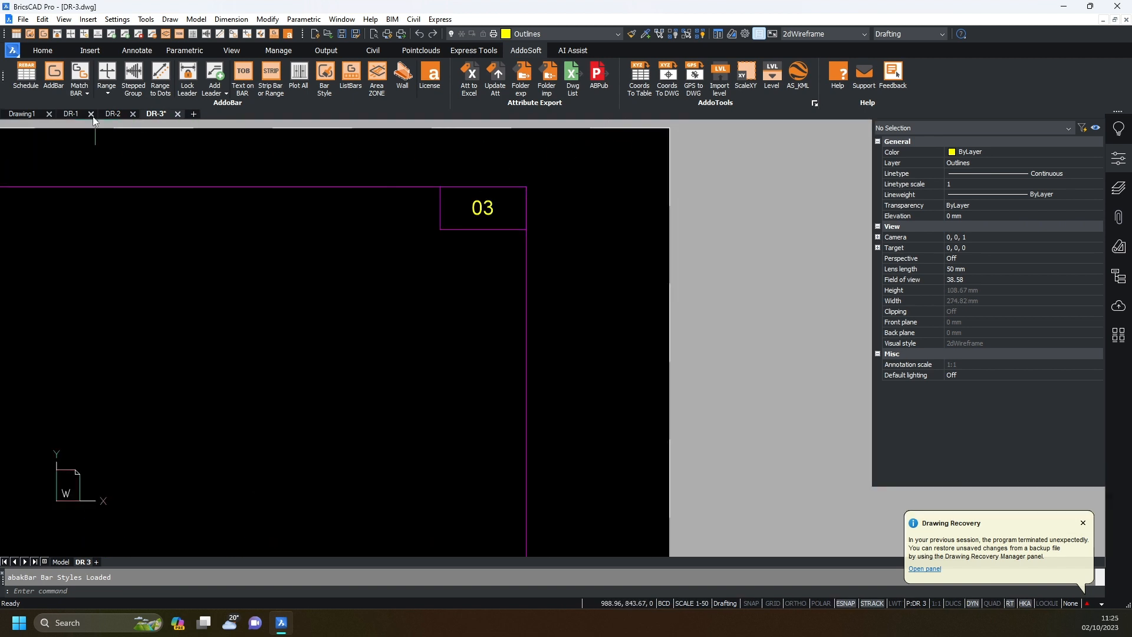
click(114, 116)
scroll(523, 247, down, 5)
scroll(755, 195, up, 5)
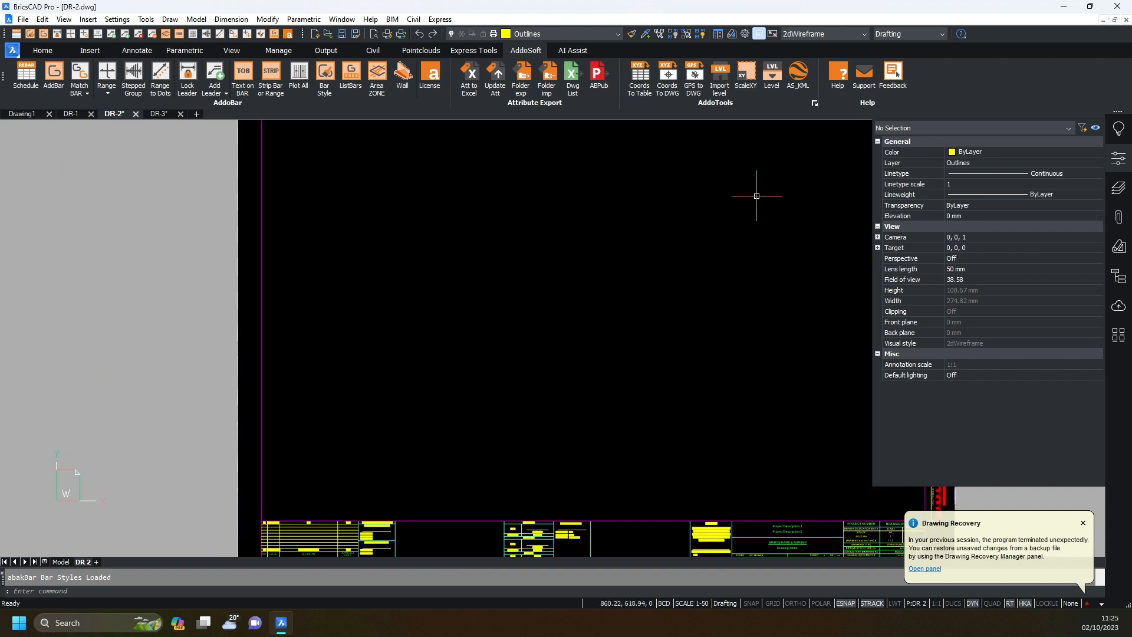
scroll(323, 525, up, 4)
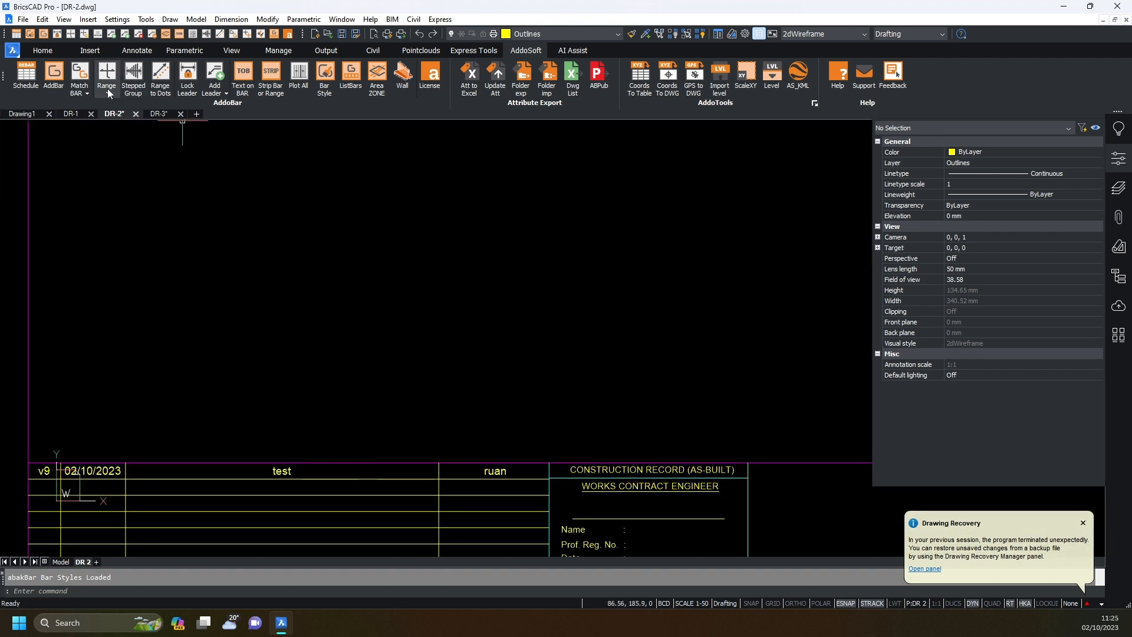
click(72, 115)
scroll(284, 530, up, 4)
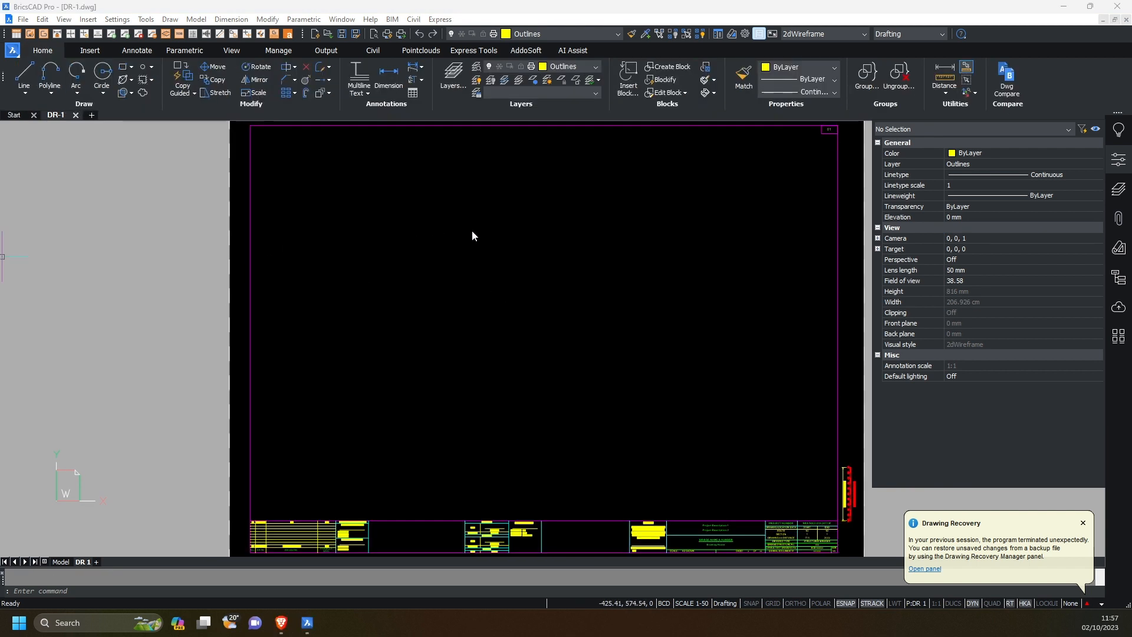
Open Drawing List.xlsx in Excel using the AddoSoft Dwg List tool.
click(437, 256)
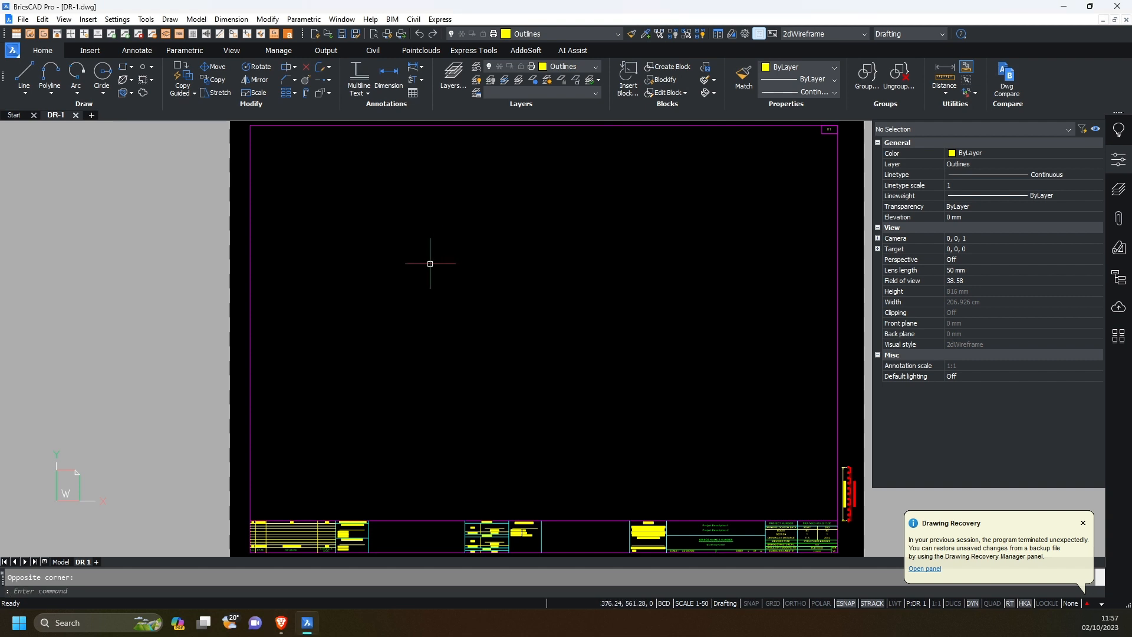
click(521, 52)
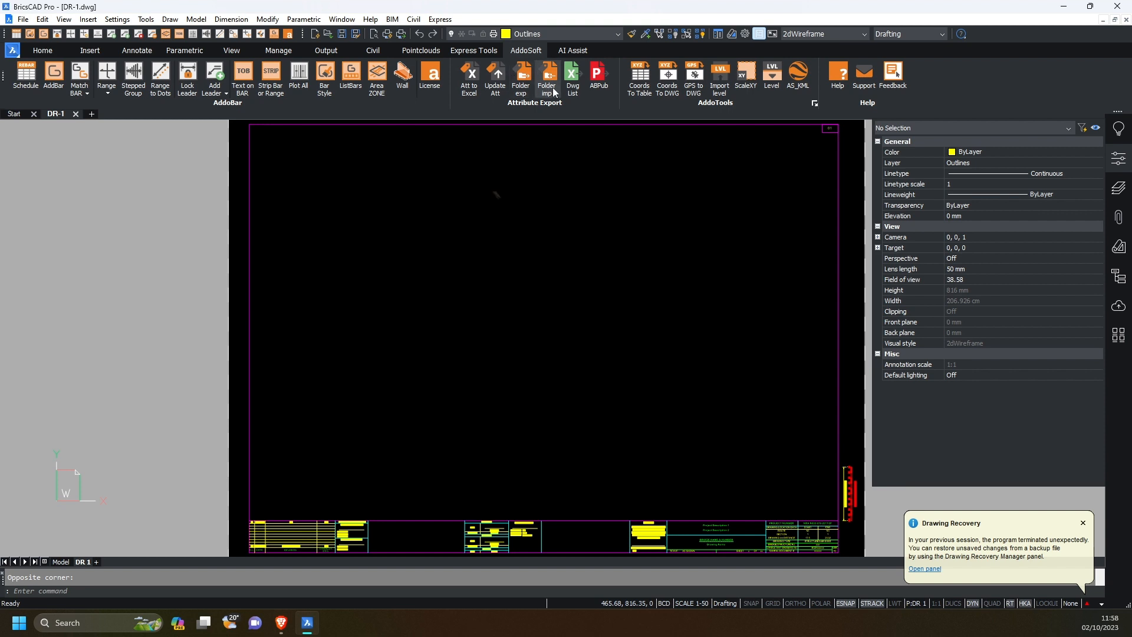
click(571, 90)
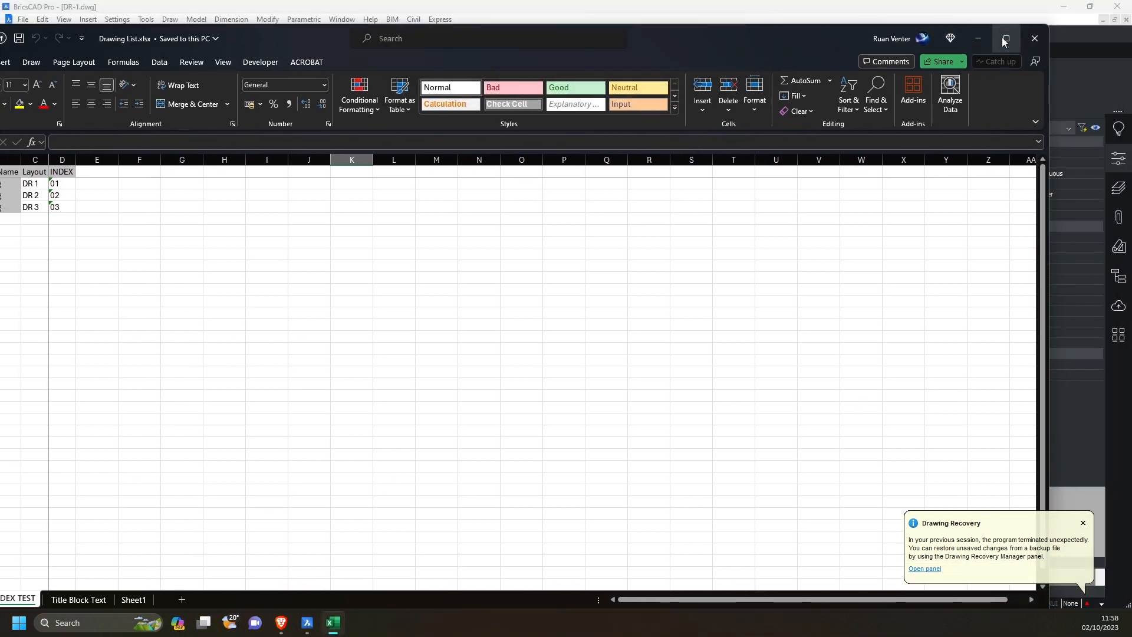
Maximize Excel and enter Layout values 1, 2, 3 in C2:C4 on the INDEX TEST sheet.
click(1004, 39)
click(274, 273)
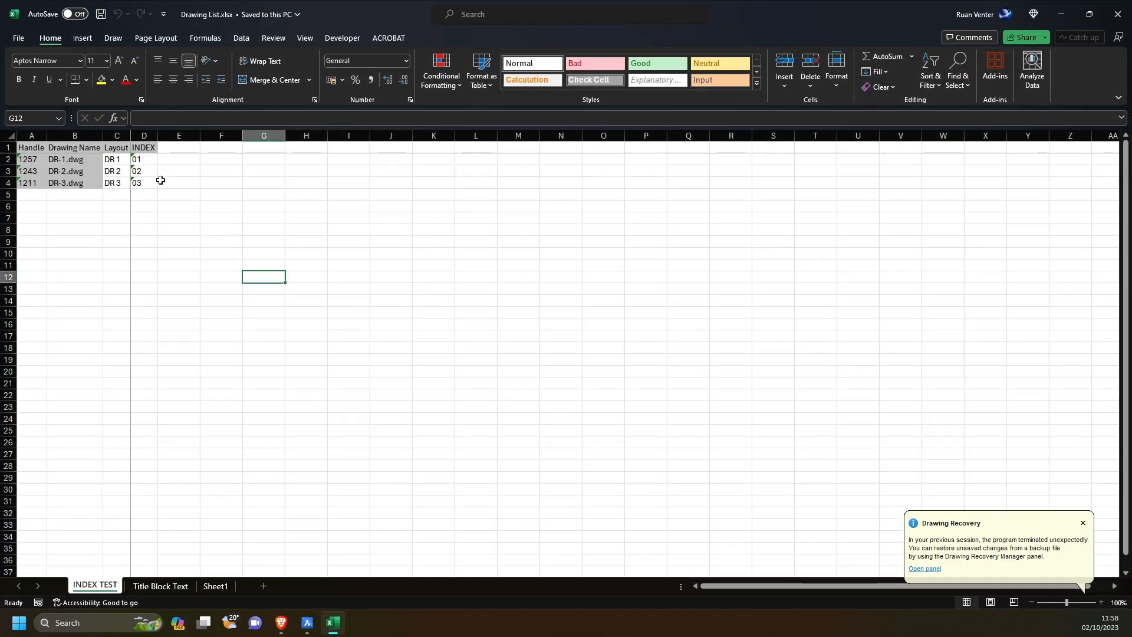
click(118, 160)
drag(156, 118, 140, 118)
text(1)
key(Return)
text(23)
drag(118, 159, 118, 182)
Paste the Layout numbers 1, 2, 3 as values into C2 on the Title Block Text sheet.
key(ctrl+c)
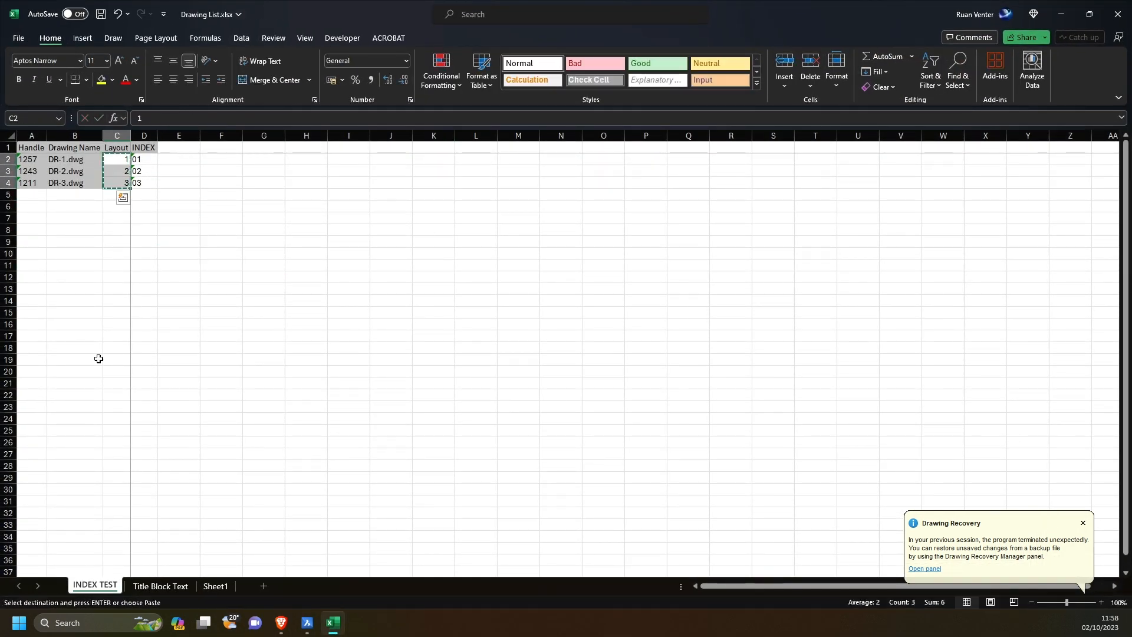
click(161, 586)
right_click(118, 162)
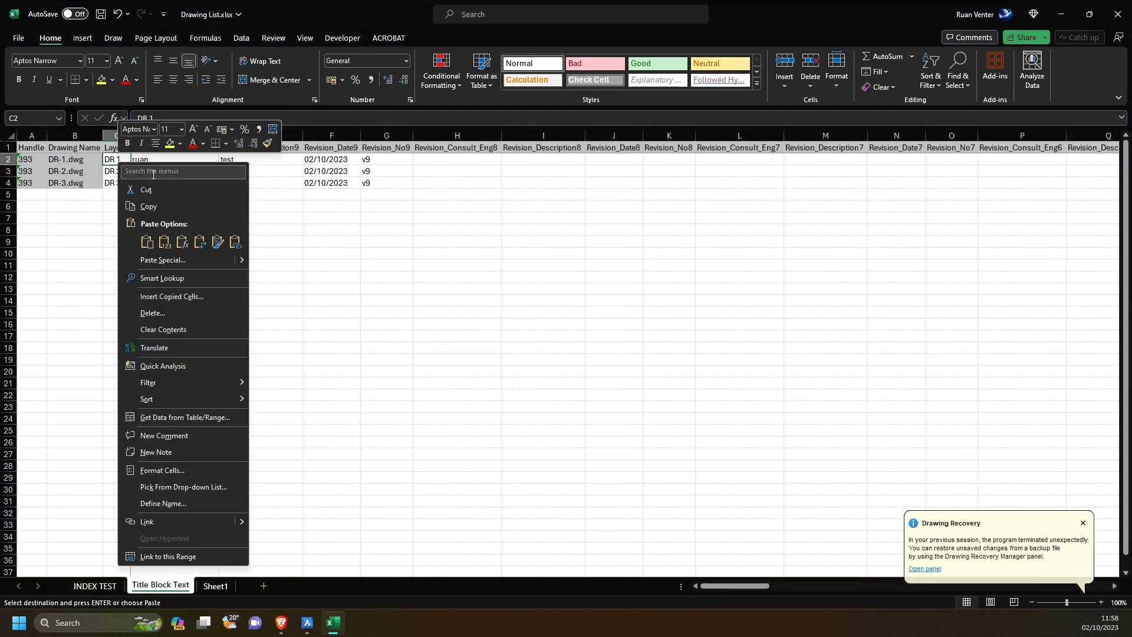
click(170, 242)
click(214, 345)
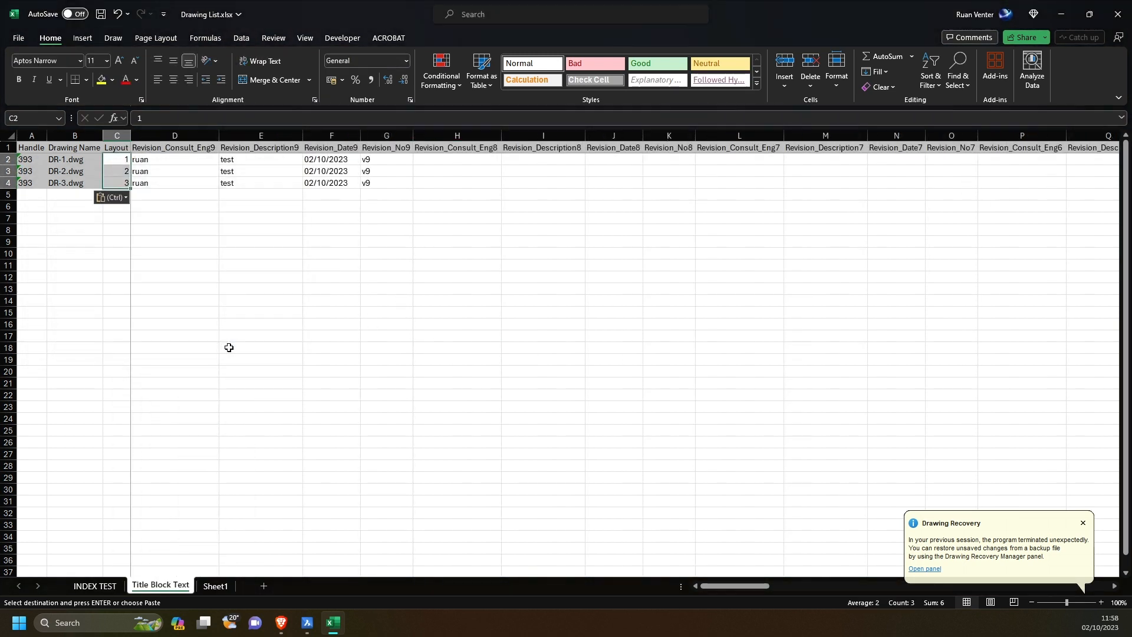
click(301, 339)
Save the workbook, close Excel, and update DR-1's attributes from the drawing list.
key(ctrl+s)
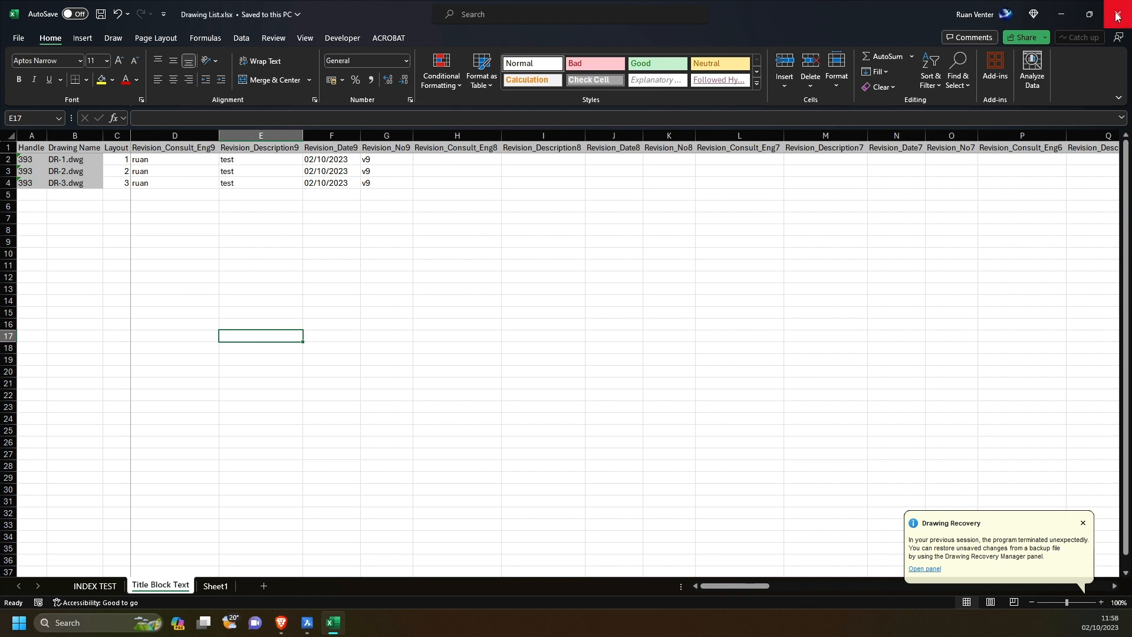
click(1117, 13)
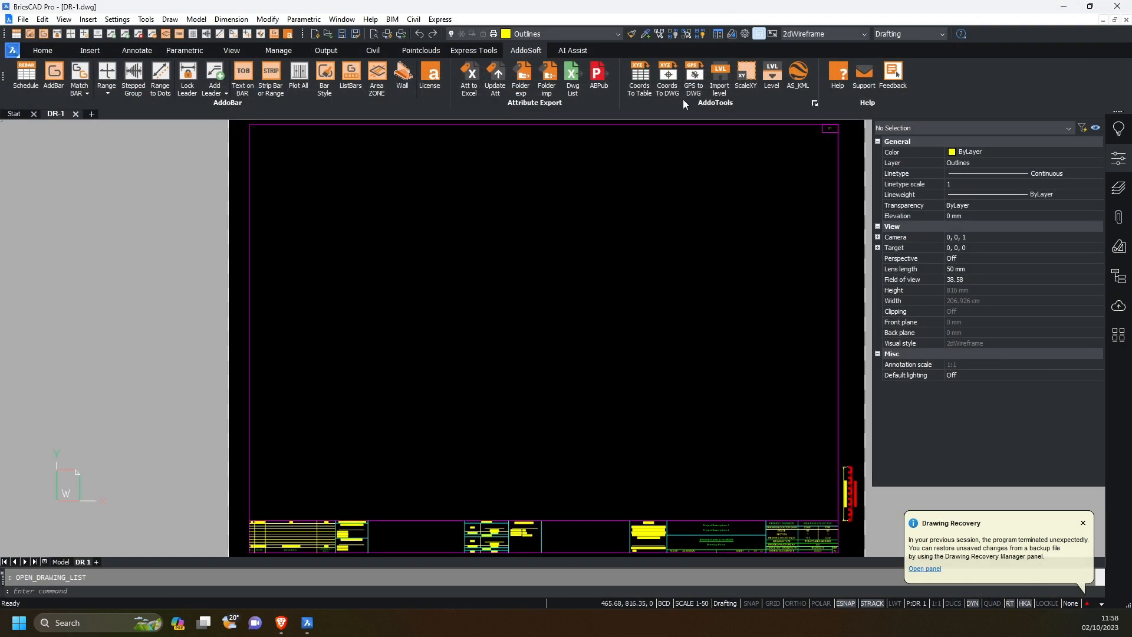
click(495, 77)
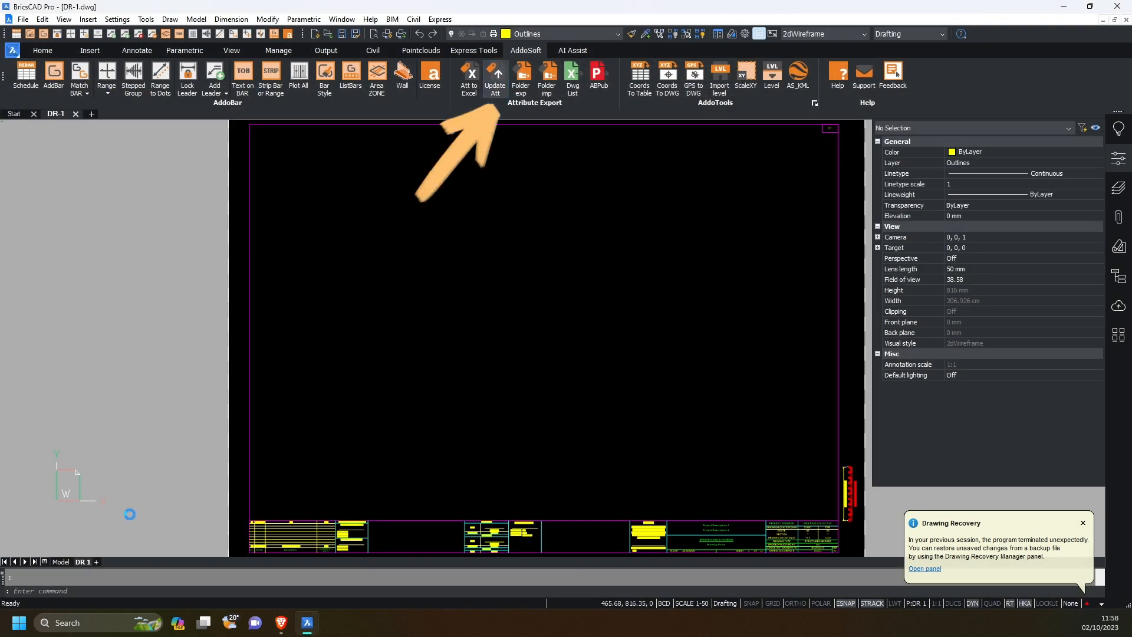